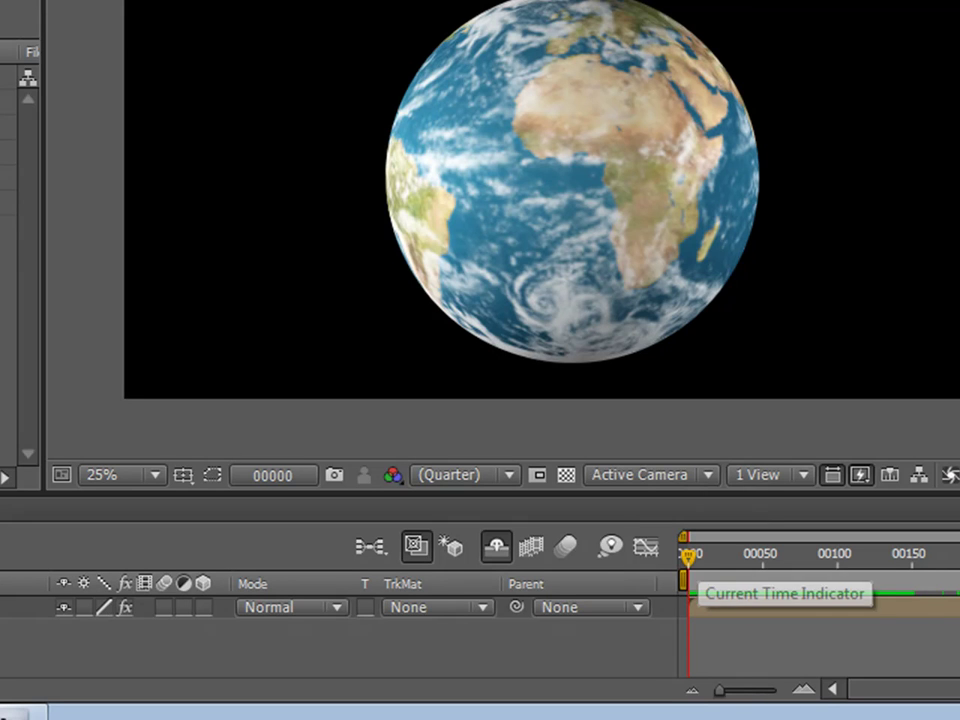
# Step: Preview the rotating globe animation, stopping playback around frame 150
pyautogui.moveTo(687, 556); pyautogui.dragTo(698, 556)
pyautogui.press('space')
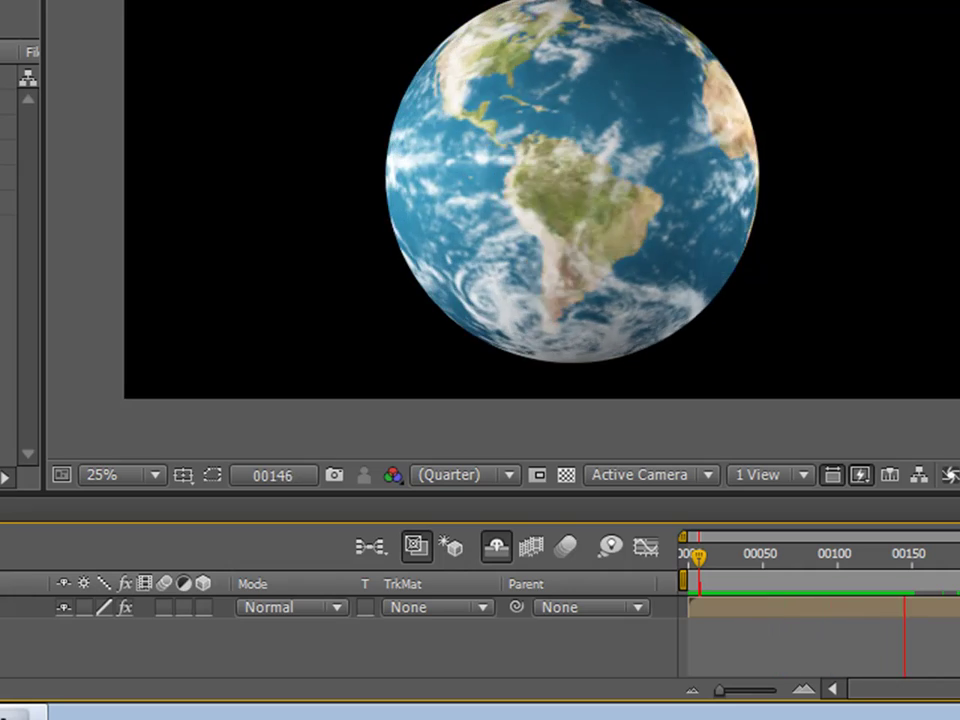
pyautogui.press('space')
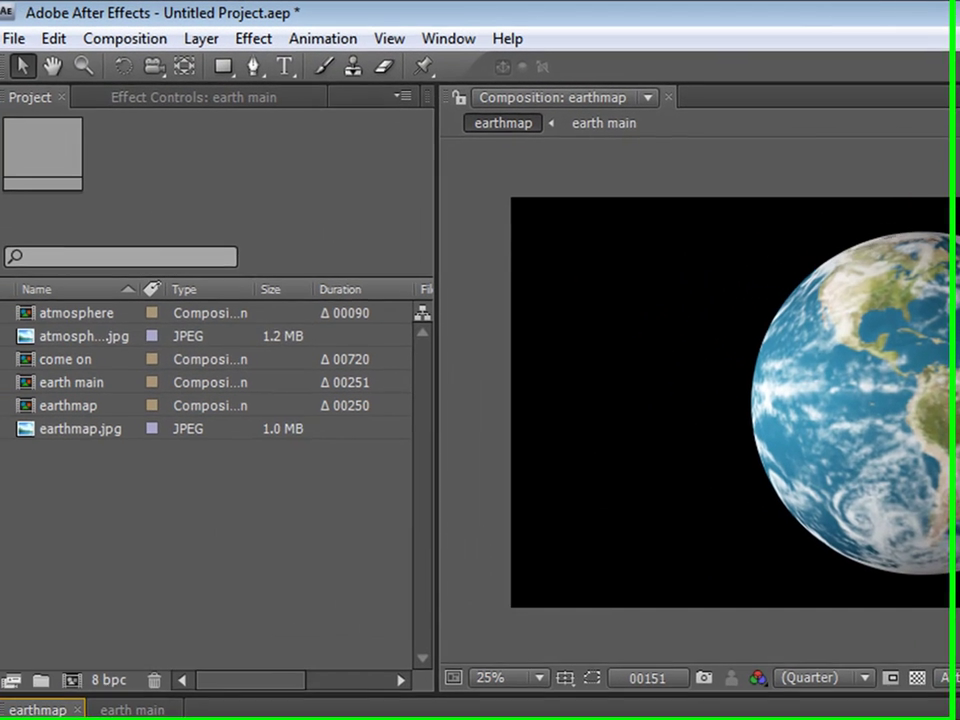
# Step: Make a new composition, earthmap 2, from earthmap.jpg in the Project panel
pyautogui.click(95, 338)
pyautogui.press('Down')
pyautogui.press('Down')
pyautogui.press('Down')
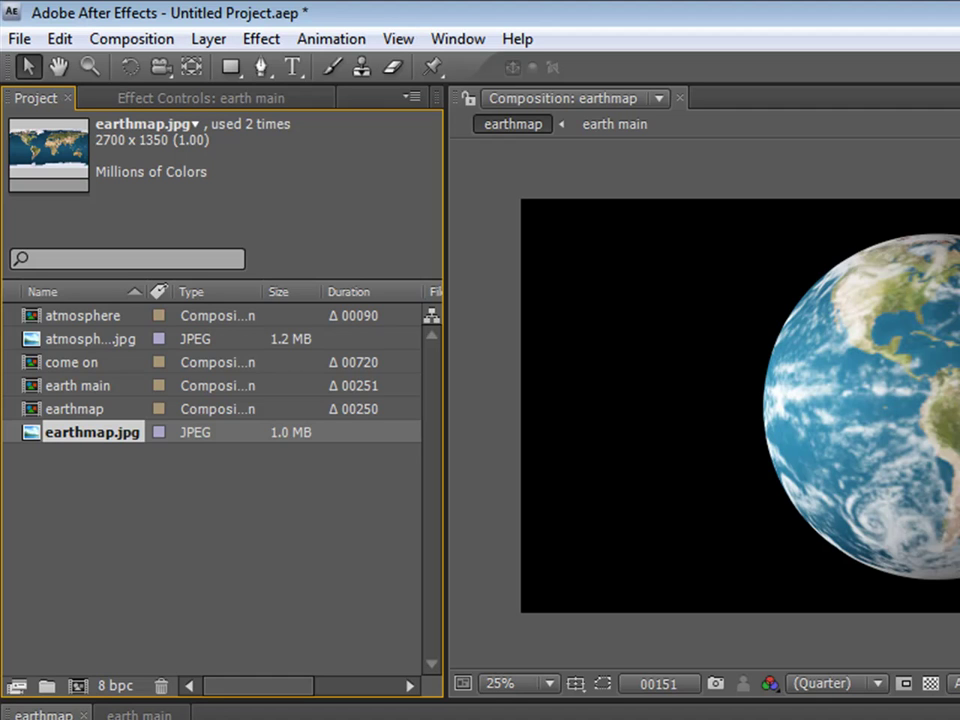
pyautogui.moveTo(92, 432); pyautogui.dragTo(77, 686)
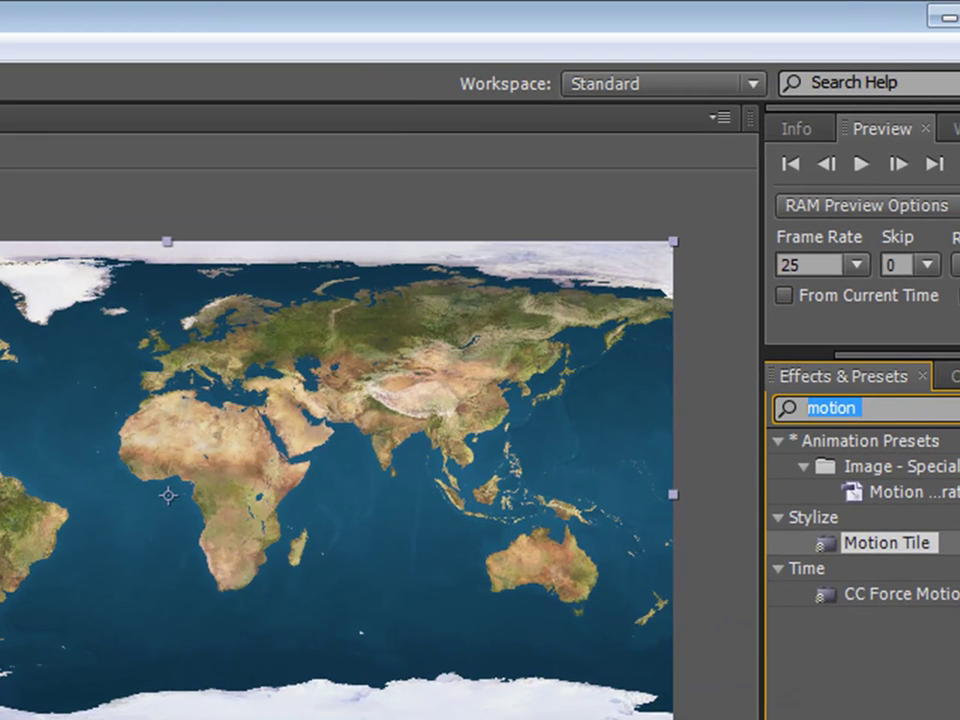
# Step: Apply CC Sphere to the earthmap.jpg layer and scrub its Radius up to 642
pyautogui.press('BackSpace')
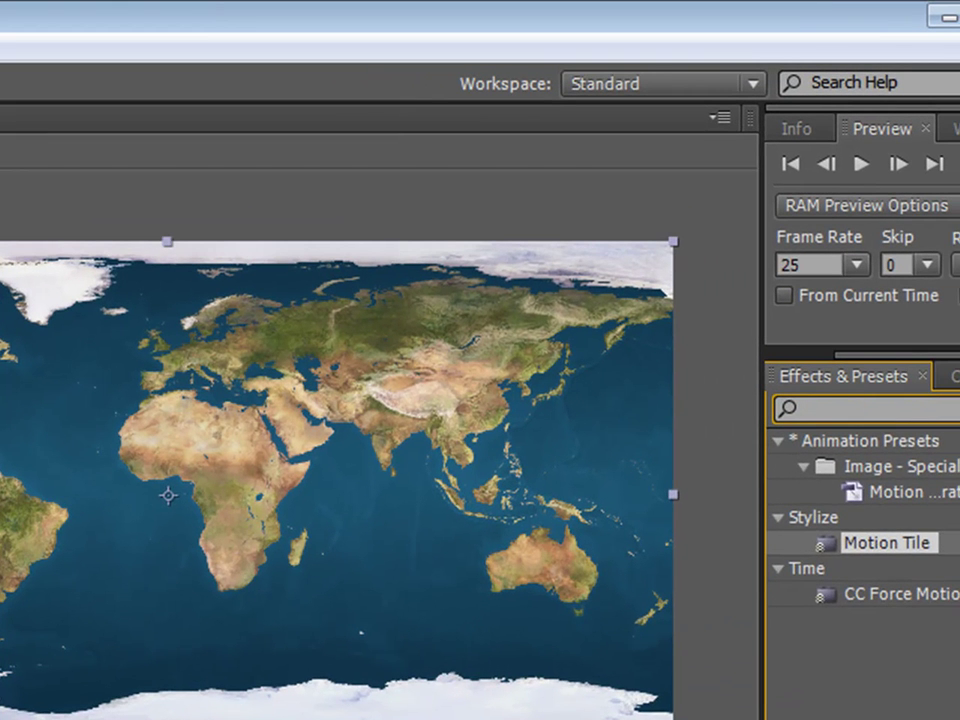
pyautogui.write('cc')
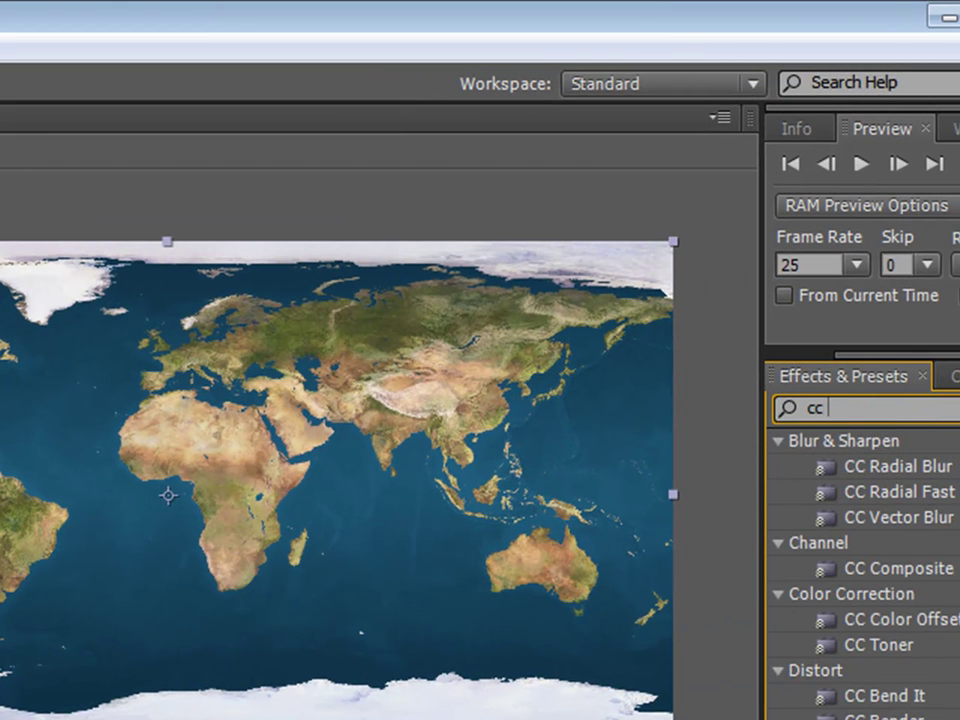
pyautogui.write(' sph')
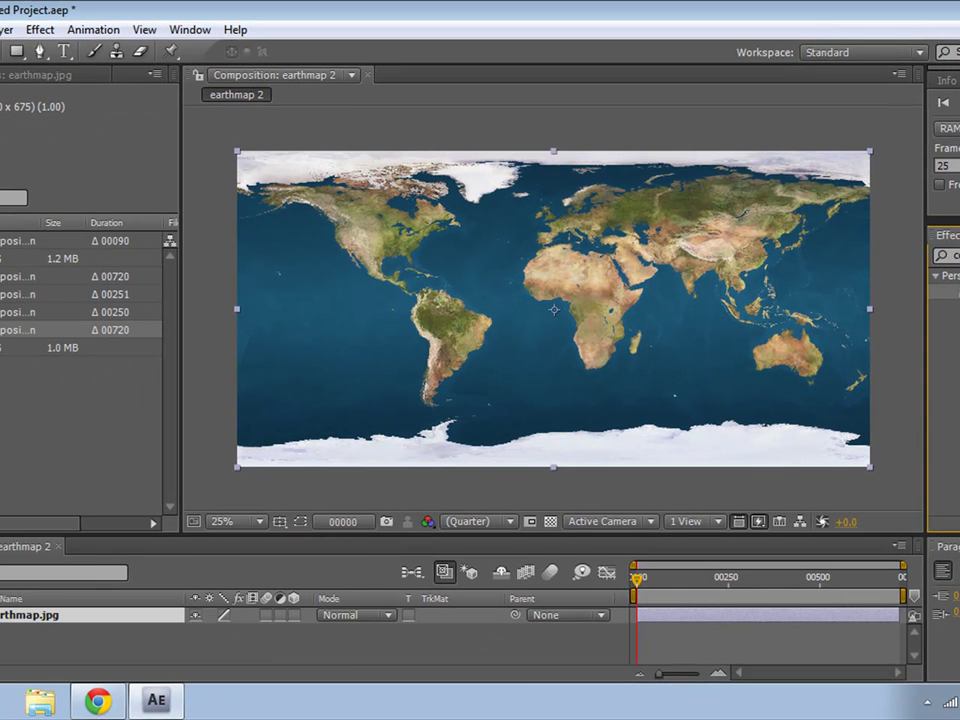
pyautogui.moveTo(945, 275); pyautogui.dragTo(554, 309)
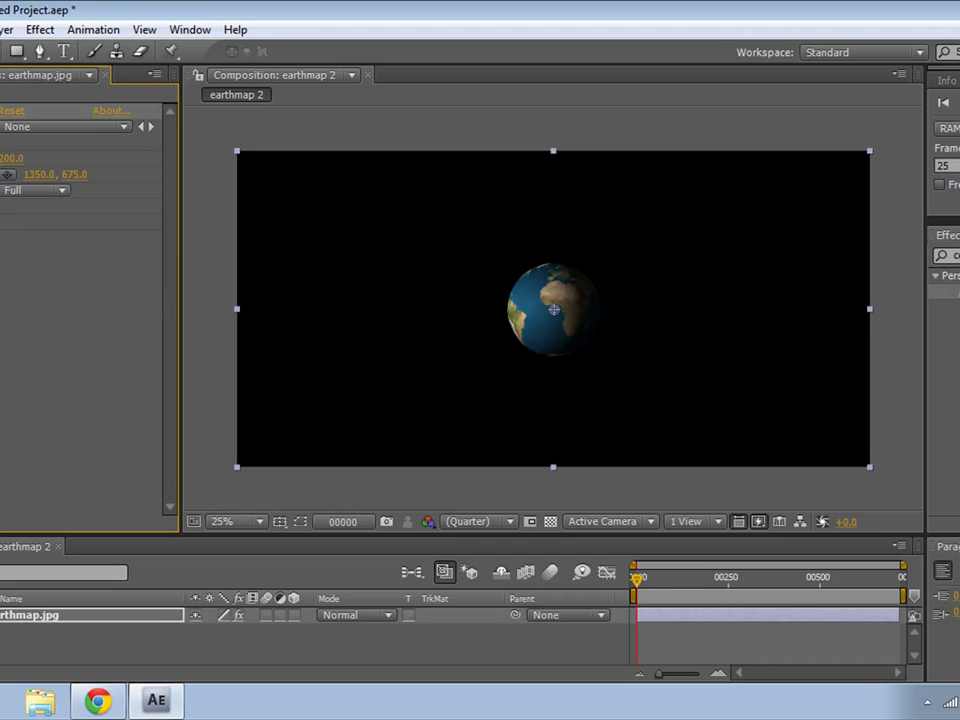
pyautogui.moveTo(10, 157); pyautogui.dragTo(60, 157)
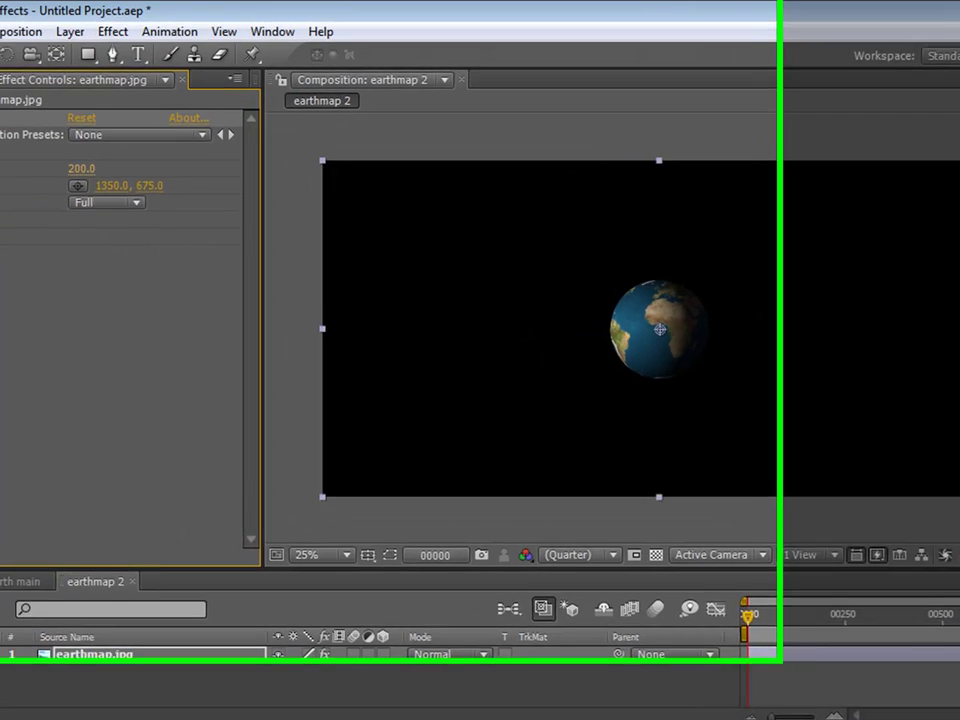
pyautogui.moveTo(199, 185)
pyautogui.mouseDown()
pyautogui.moveTo(340, 185)
pyautogui.moveTo(280, 185)
pyautogui.mouseUp()
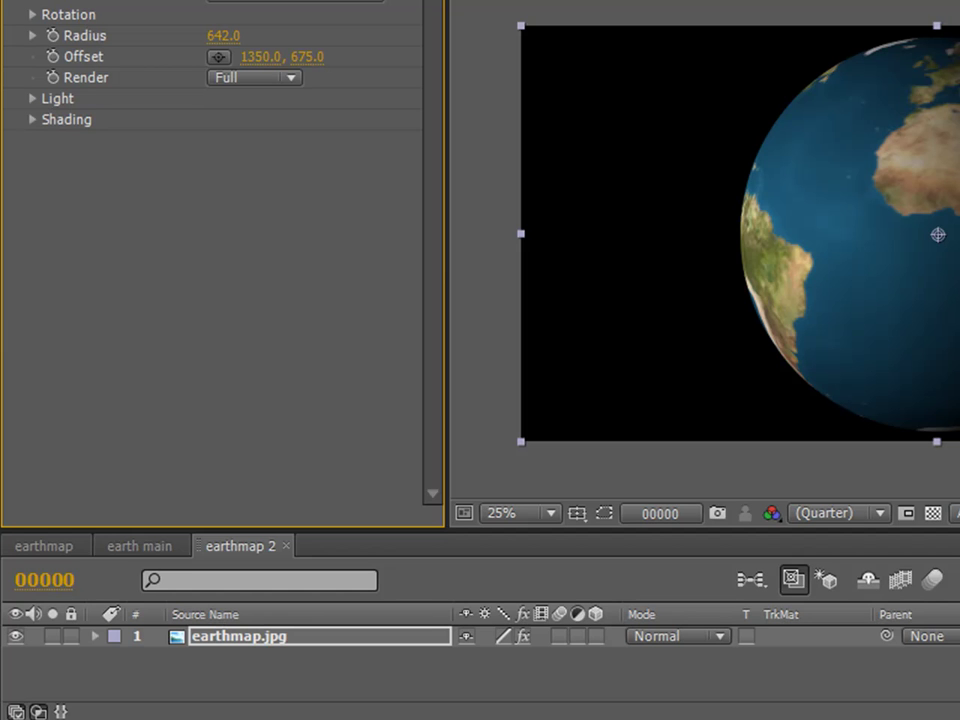
pyautogui.press('Return')
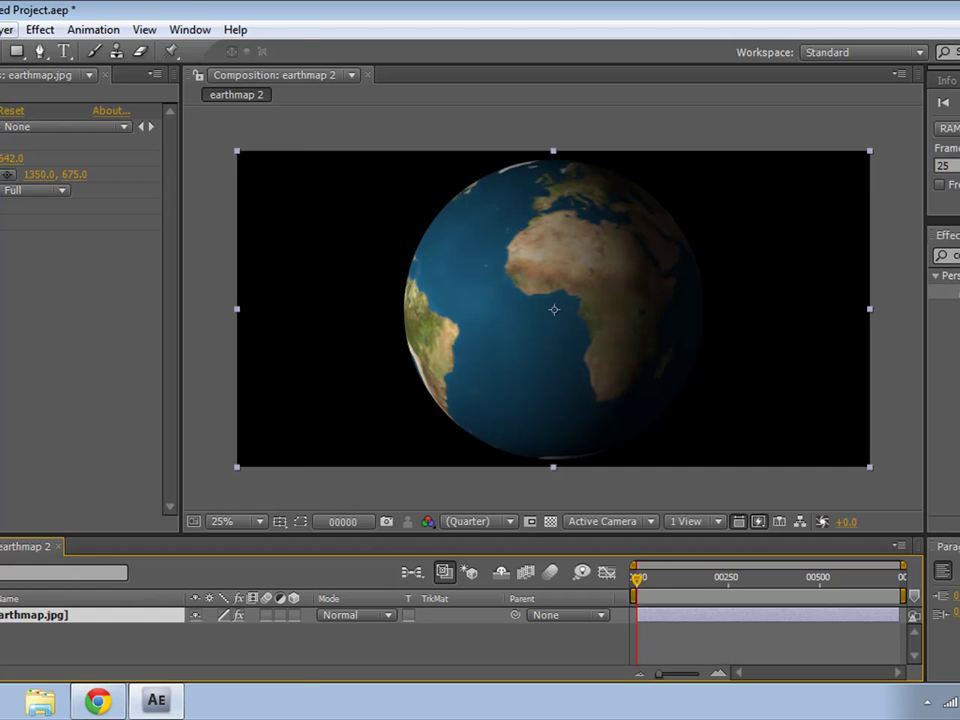
# Step: Pre-compose the globe layer with Ctrl+Shift+C, renaming the new comp 'earth main'
pyautogui.click(6, 29)
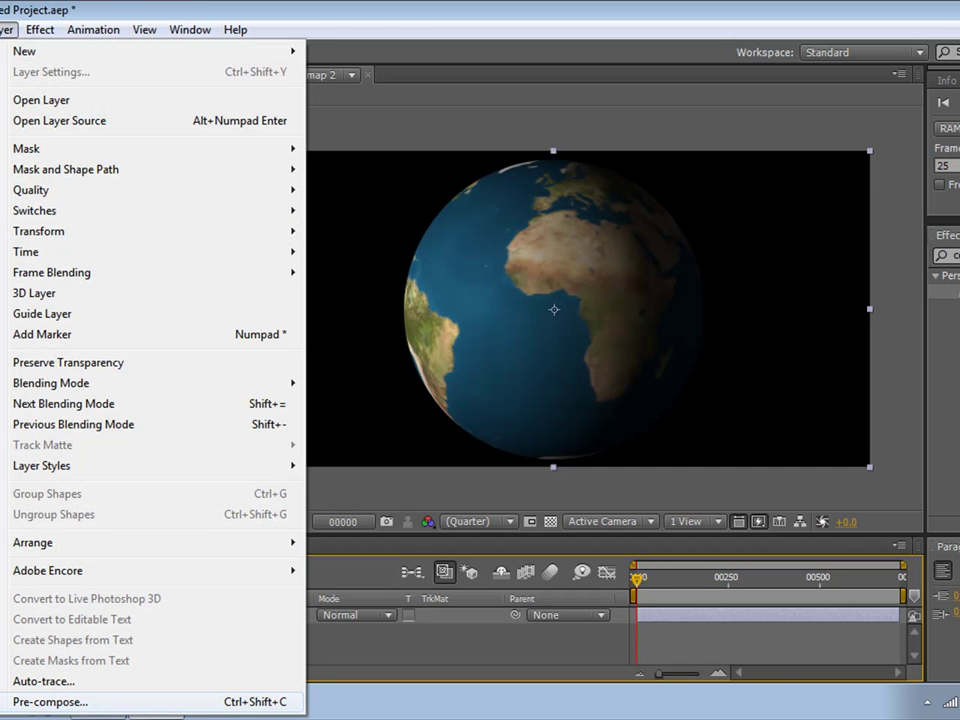
pyautogui.hotkey('ctrl', 'shift', 'c')
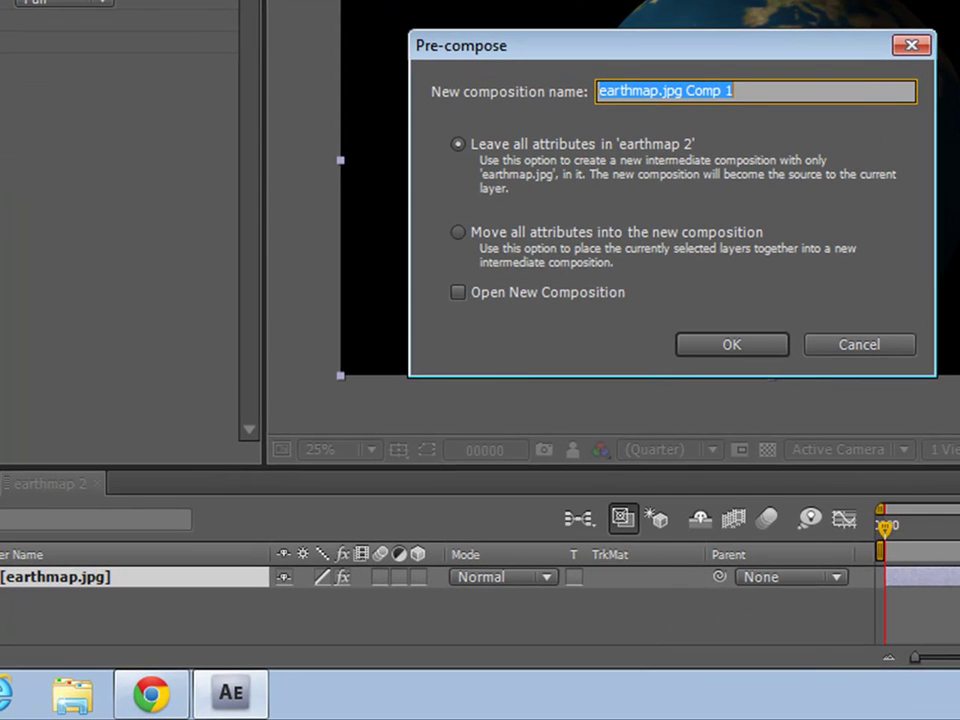
pyautogui.moveTo(525, 258); pyautogui.dragTo(492, 258)
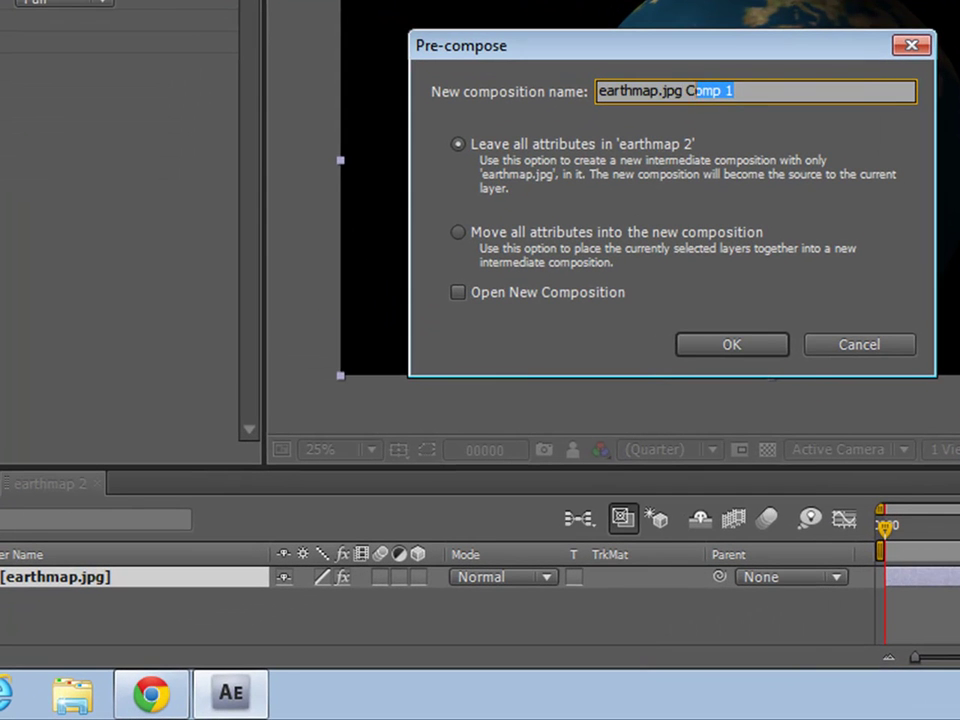
pyautogui.moveTo(697, 91); pyautogui.dragTo(659, 91)
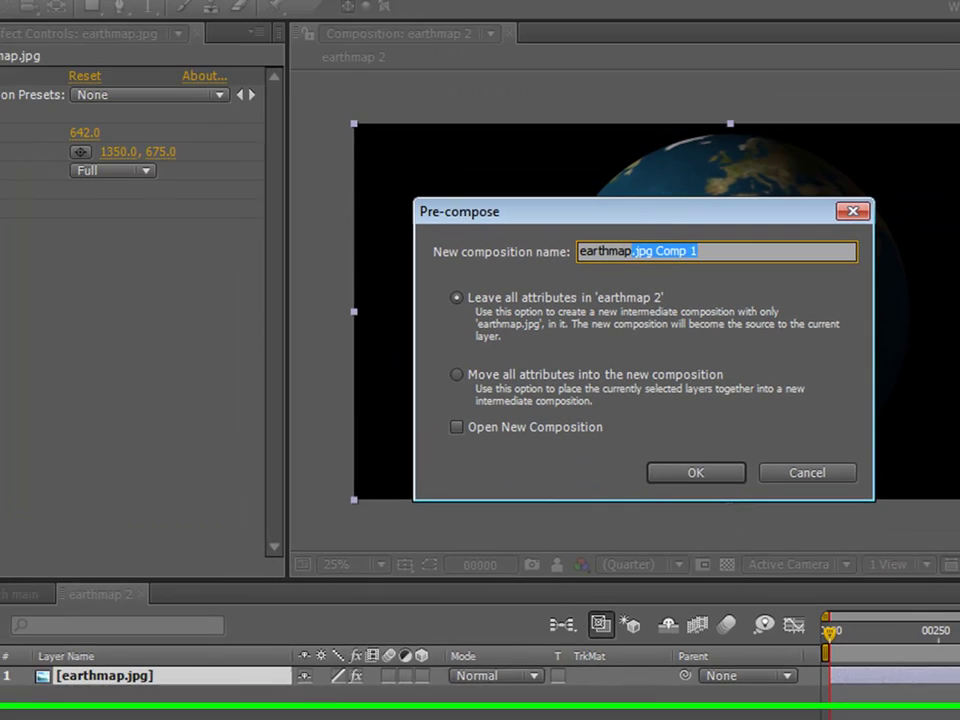
pyautogui.press('BackSpace')
pyautogui.press('BackSpace')
pyautogui.press('BackSpace')
pyautogui.press('BackSpace')
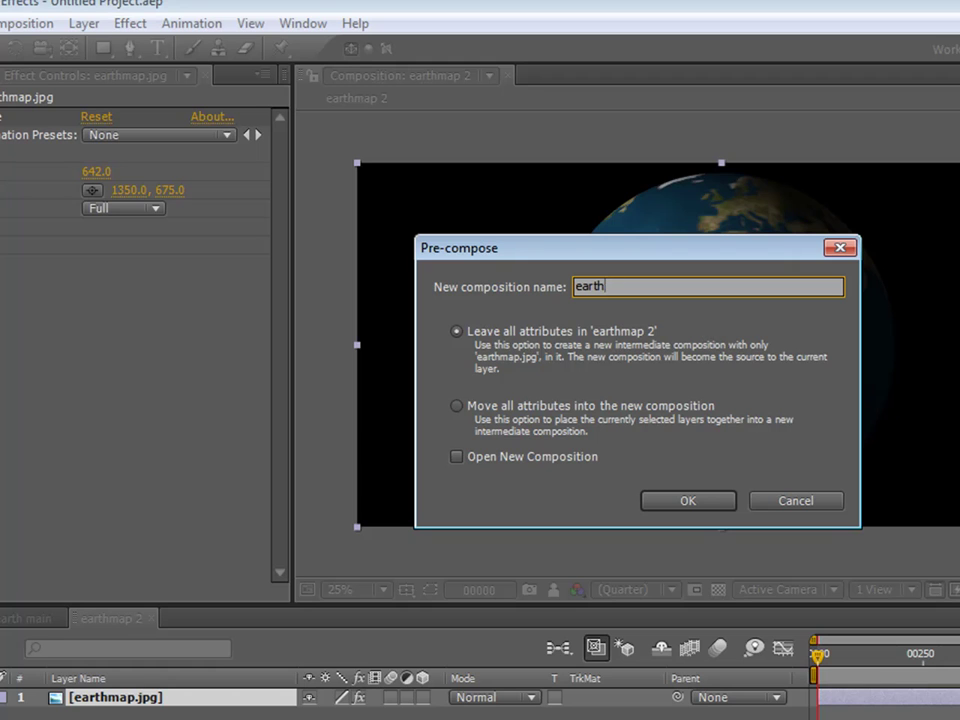
pyautogui.write('main')
pyautogui.press('Return')
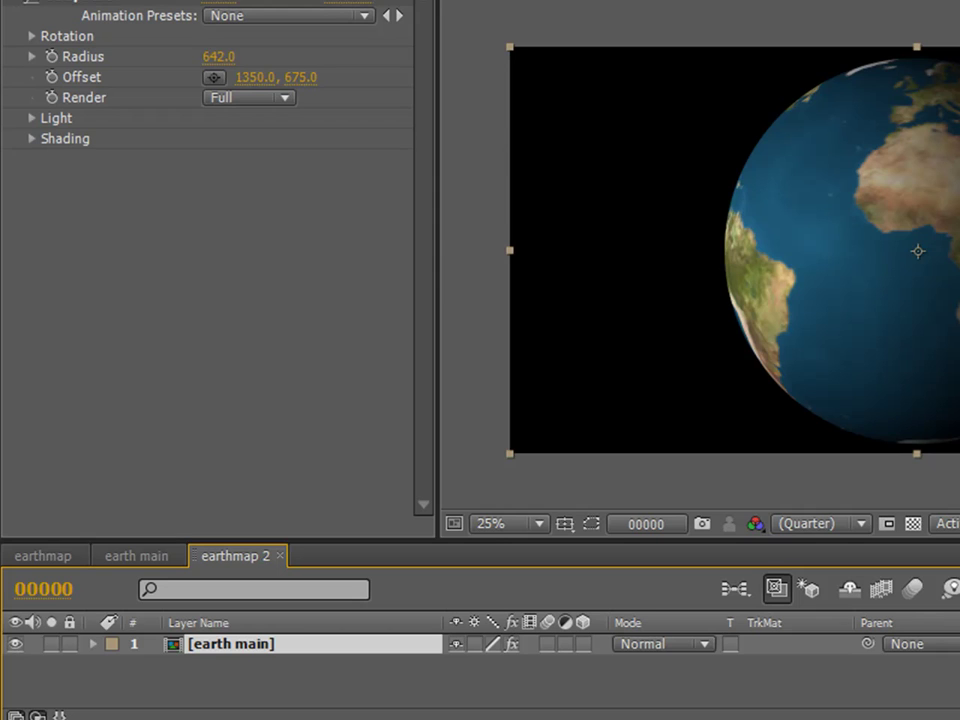
# Step: Duplicate the earth main layer and enlarge the timeline to expand both layers
pyautogui.hotkey('ctrl', 'd')
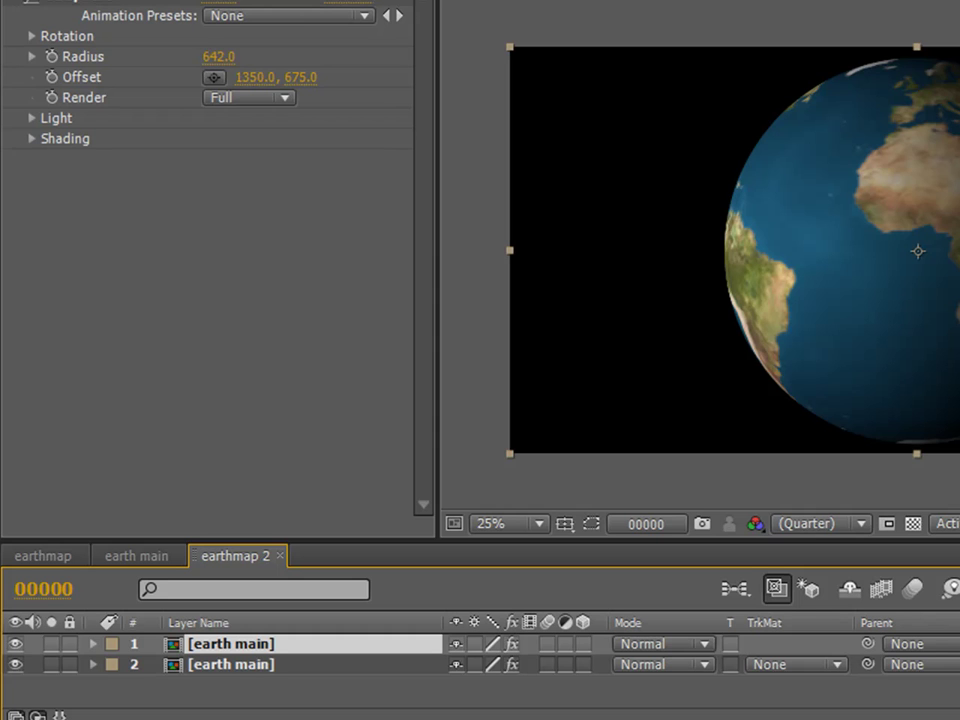
pyautogui.moveTo(600, 540); pyautogui.dragTo(600, 247)
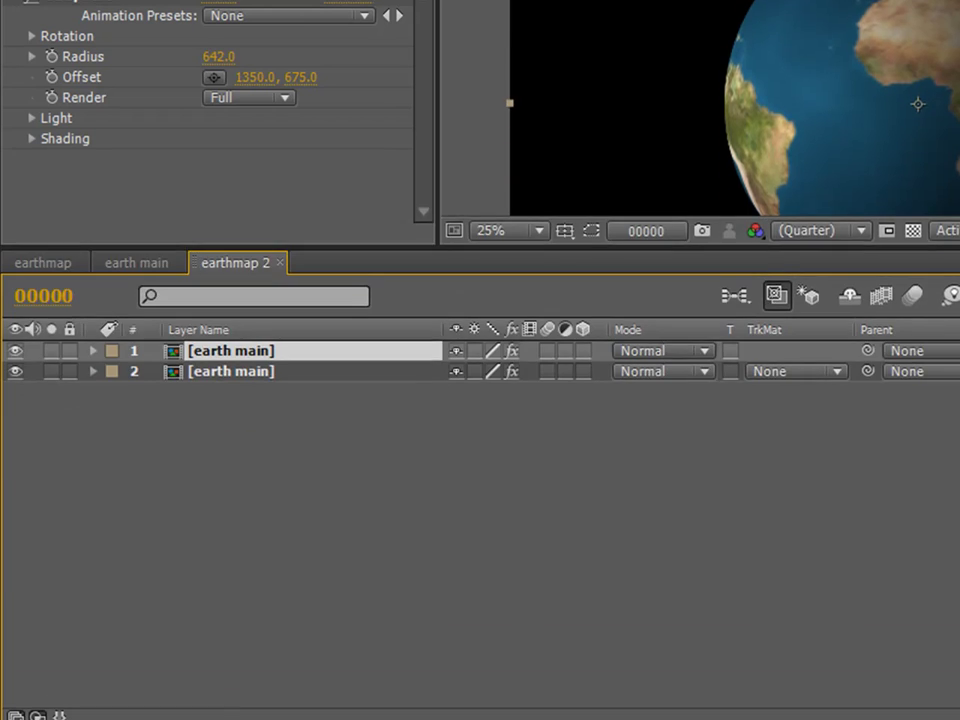
pyautogui.click(93, 371)
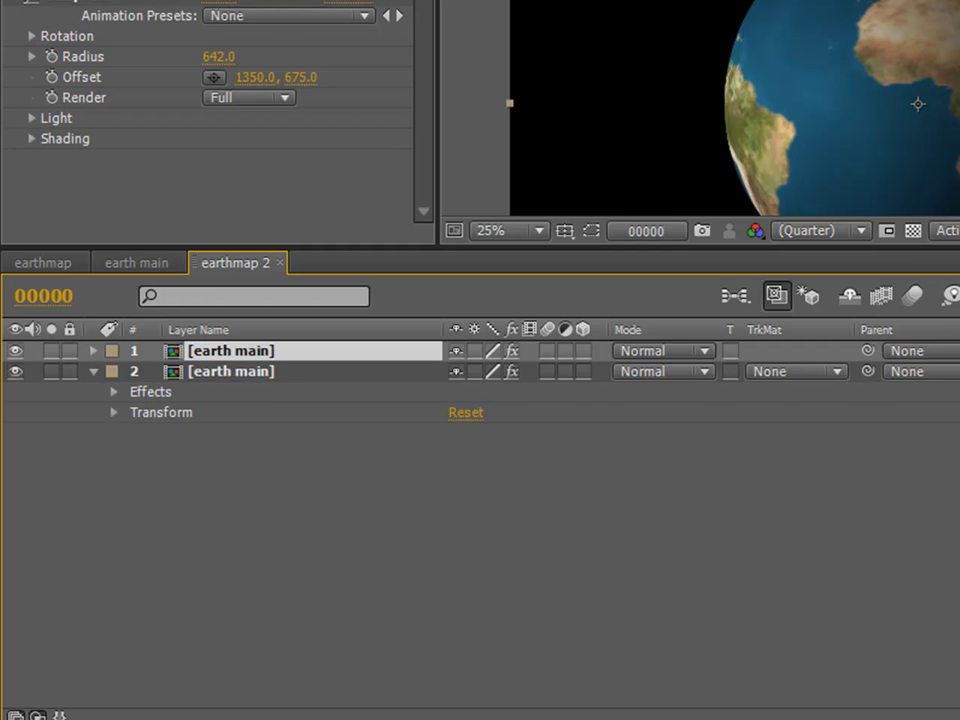
pyautogui.click(93, 350)
# Step: Reveal both layers' CC Sphere settings down to Rotation X, Y and Z
pyautogui.click(113, 371)
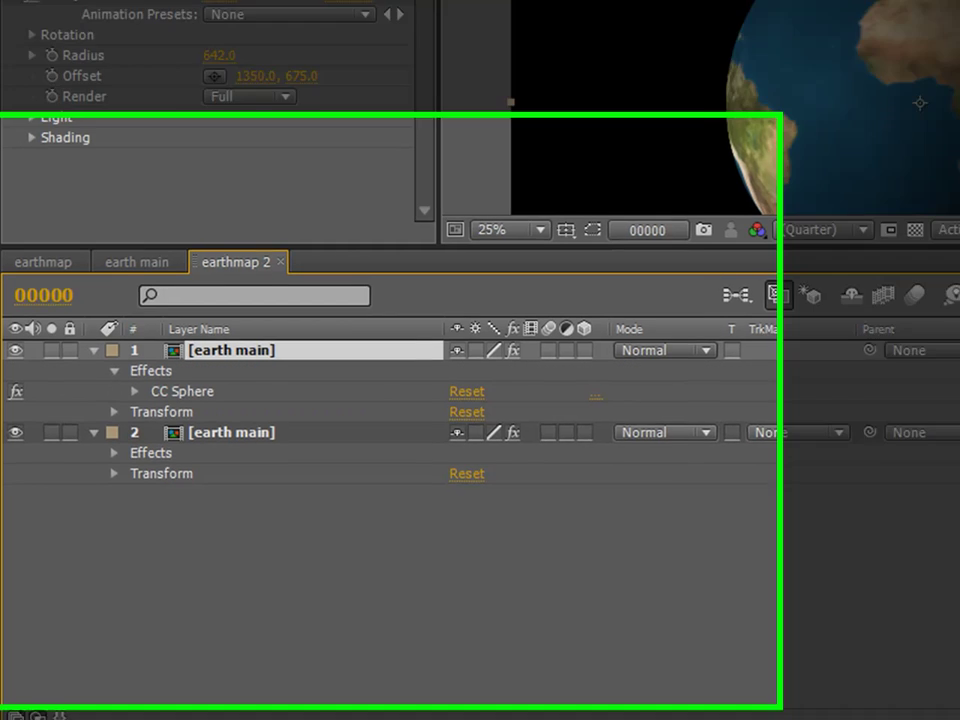
pyautogui.click(113, 453)
pyautogui.click(134, 391)
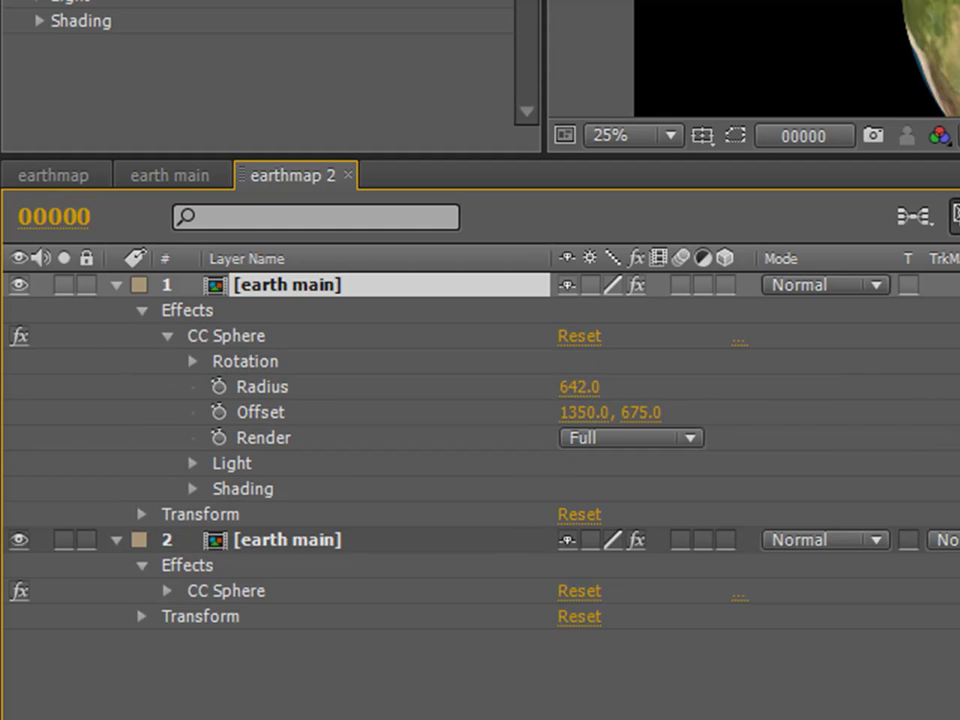
pyautogui.click(167, 591)
pyautogui.scroll(-1, 167, 591)
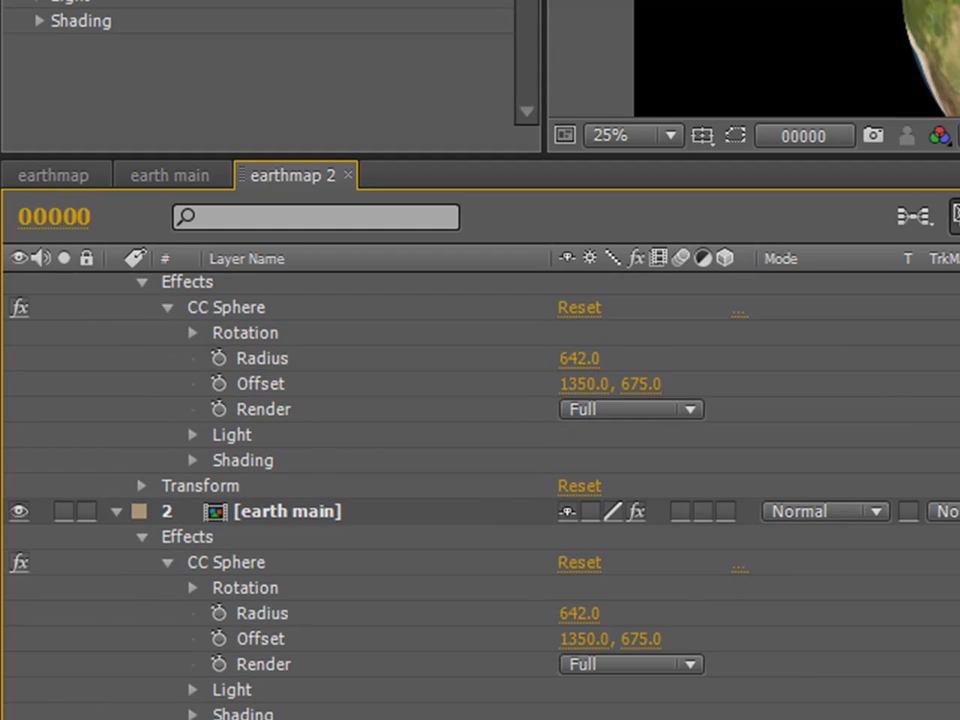
pyautogui.click(193, 332)
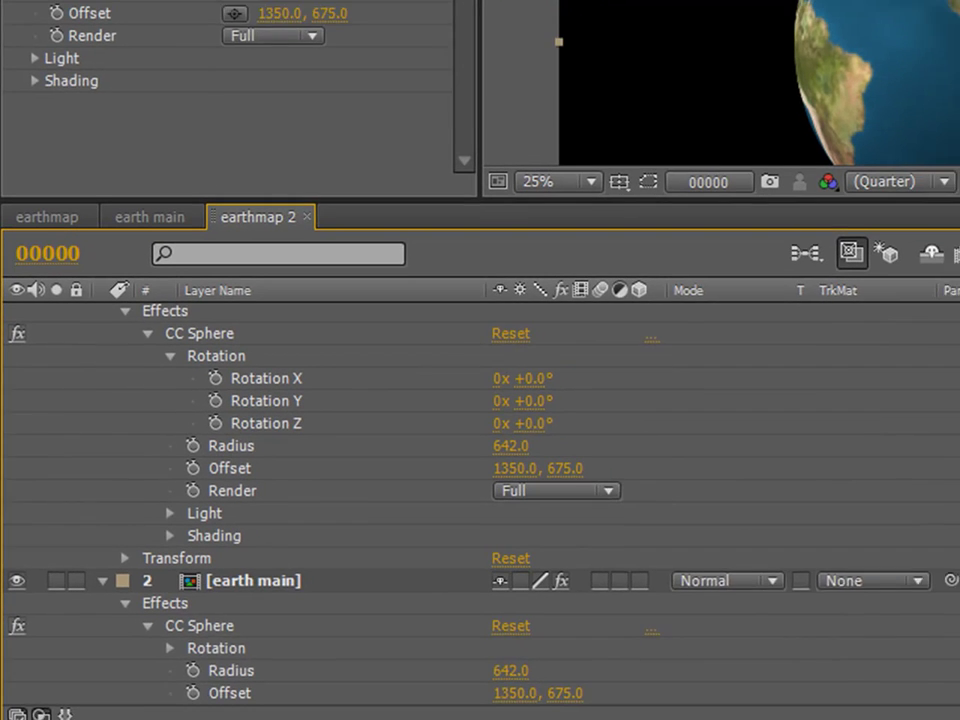
pyautogui.click(193, 664)
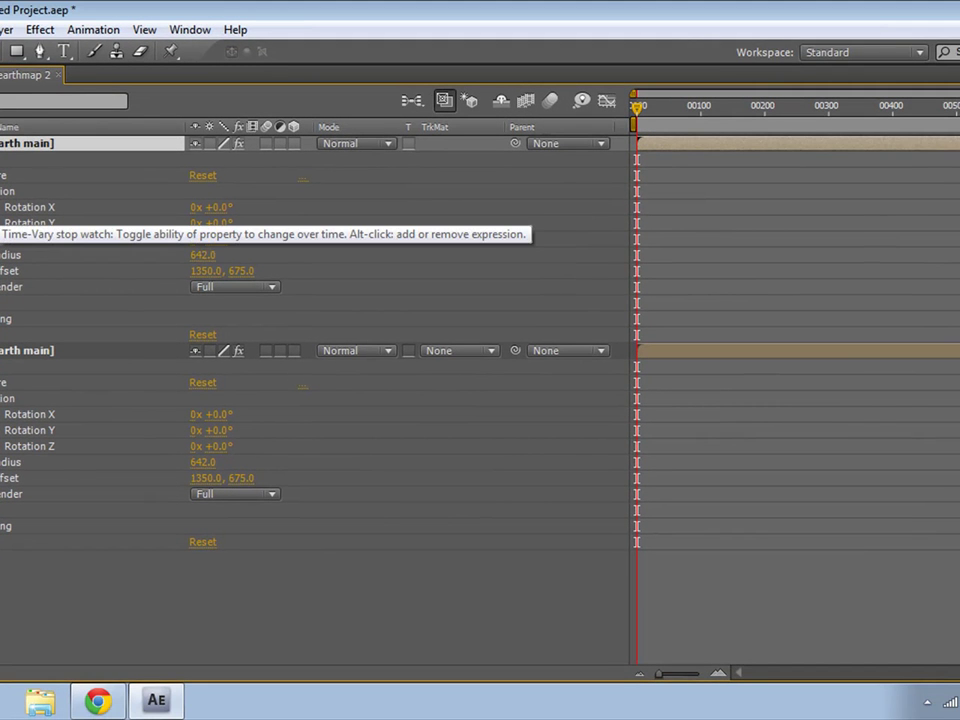
# Step: Add expressions to the top layer's CC Sphere Rotation X, Y, Z and Radius
pyautogui.keyDown('alt'); pyautogui.click(2, 207); pyautogui.keyUp('alt')
pyautogui.keyDown('alt'); pyautogui.click(2, 239); pyautogui.keyUp('alt')
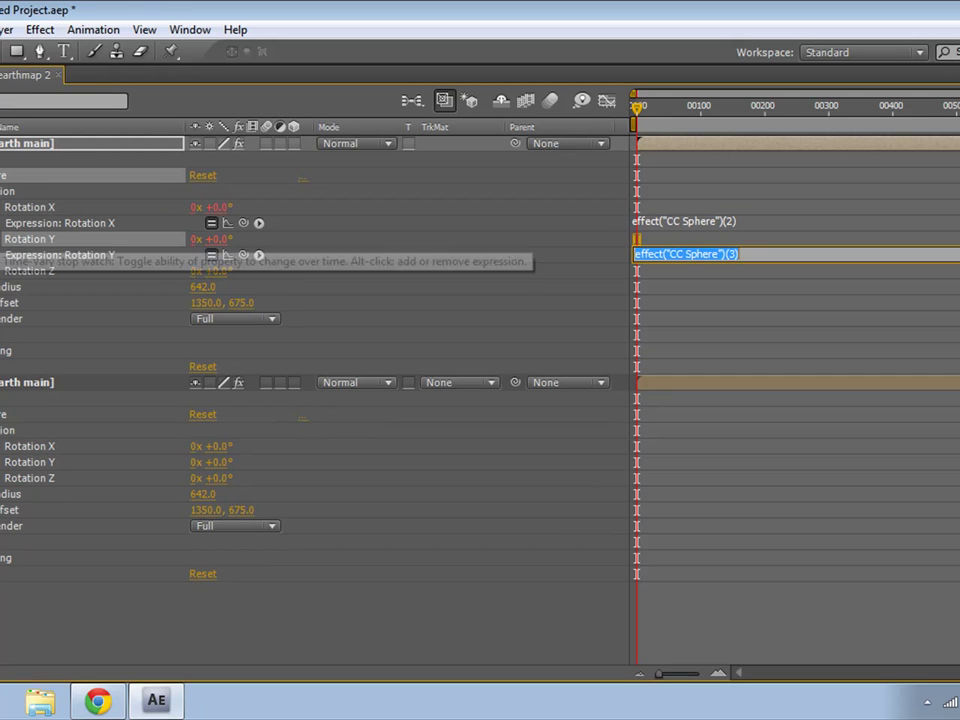
pyautogui.keyDown('alt'); pyautogui.click(2, 271); pyautogui.keyUp('alt')
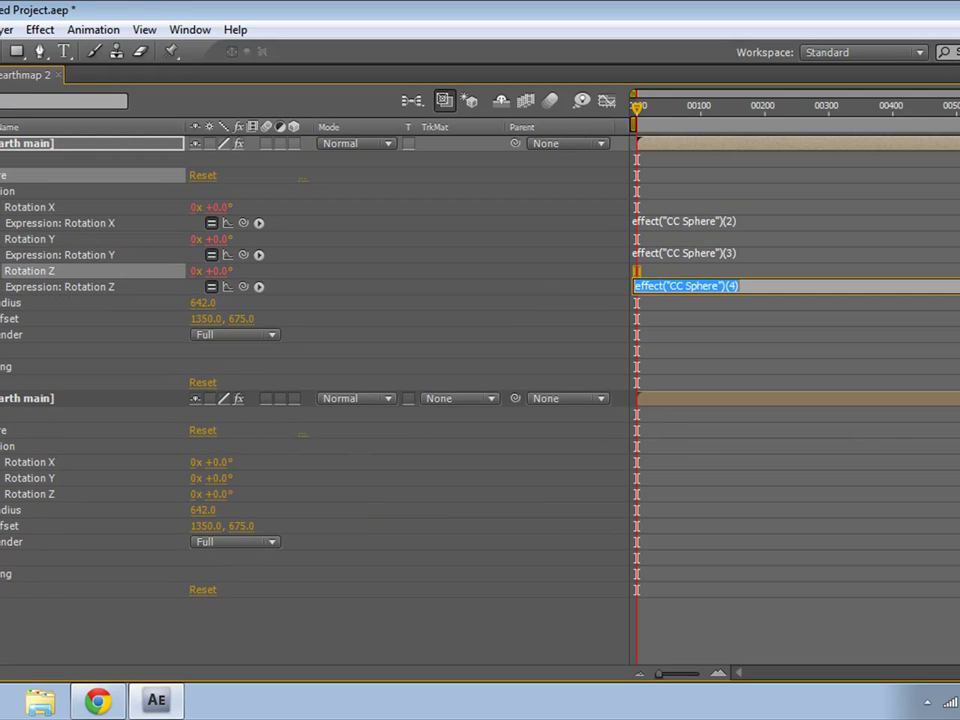
pyautogui.keyDown('alt'); pyautogui.click(2, 303); pyautogui.keyUp('alt')
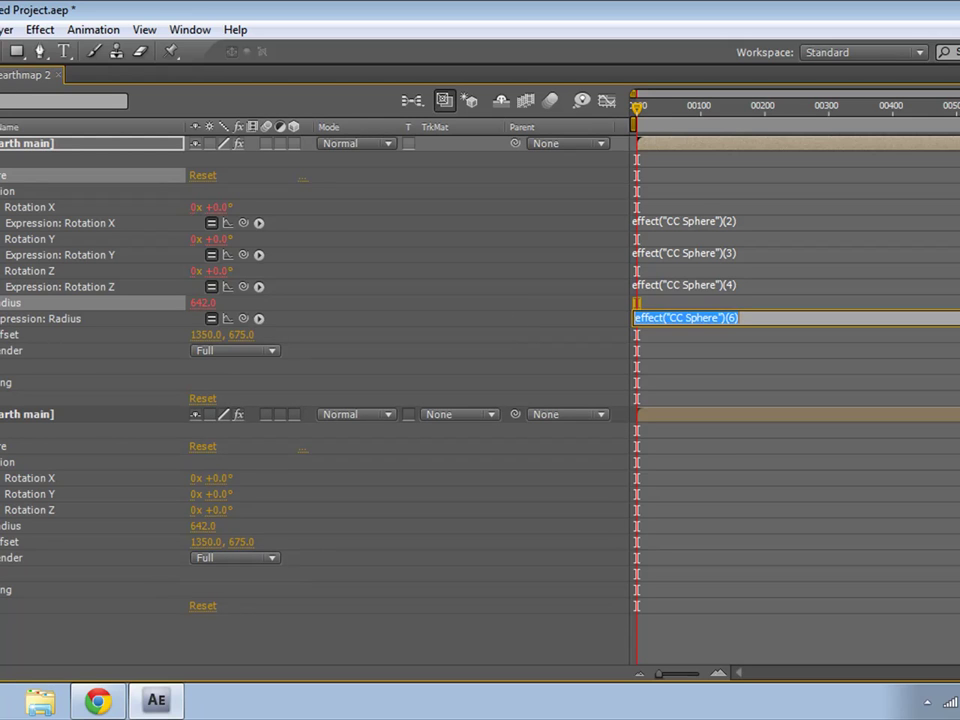
# Step: Pickwhip Radius and Rotation Z, Y, X to the matching earth main 2 properties
pyautogui.moveTo(243, 318); pyautogui.dragTo(200, 492)
pyautogui.moveTo(200, 492)
pyautogui.mouseDown()
pyautogui.moveTo(165, 511)
pyautogui.moveTo(158, 497)
pyautogui.moveTo(146, 525)
pyautogui.mouseUp()
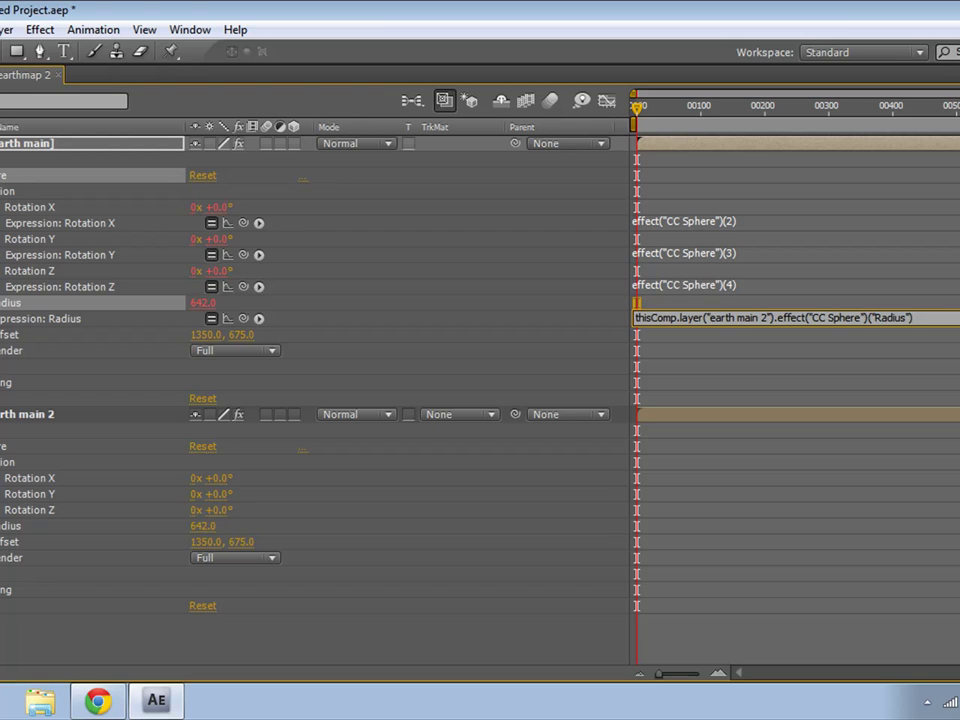
pyautogui.moveTo(243, 286); pyautogui.dragTo(147, 508)
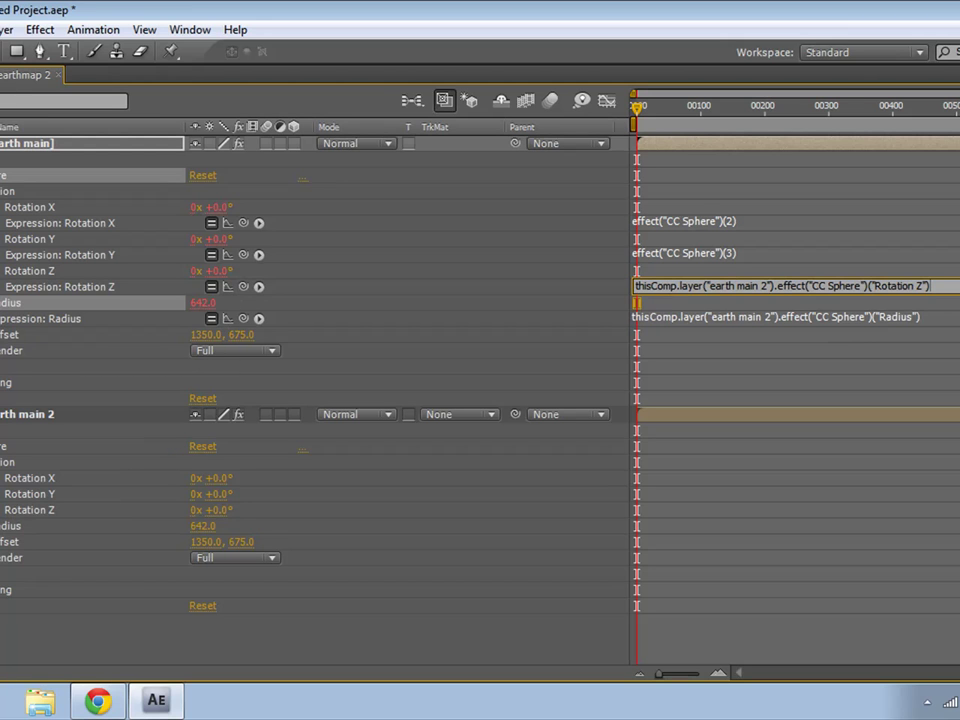
pyautogui.moveTo(243, 254); pyautogui.dragTo(128, 494)
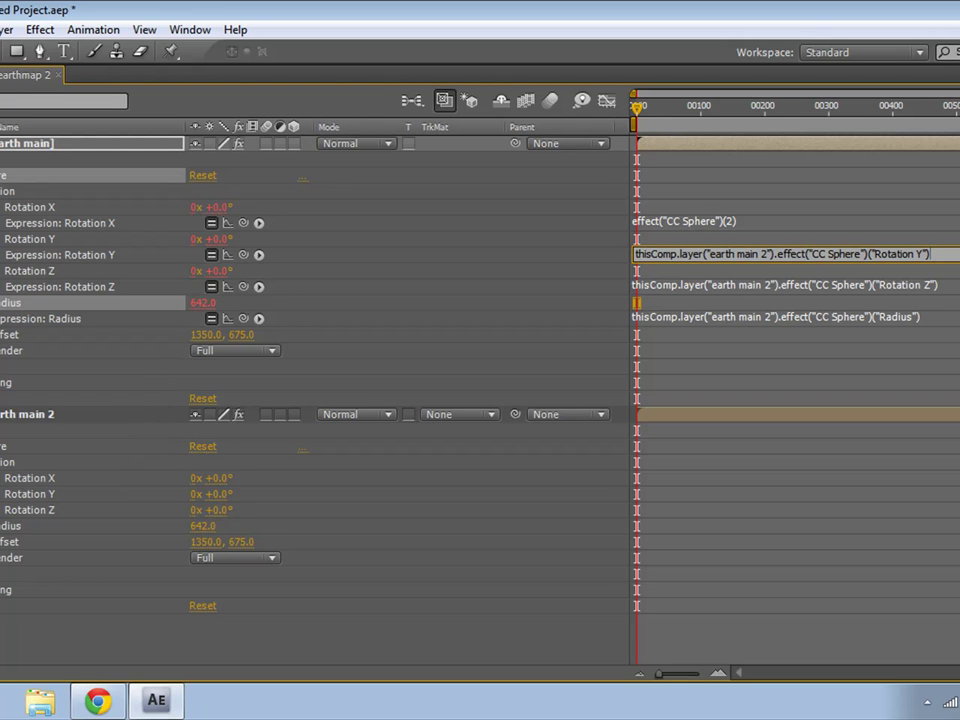
pyautogui.moveTo(243, 222); pyautogui.dragTo(138, 478)
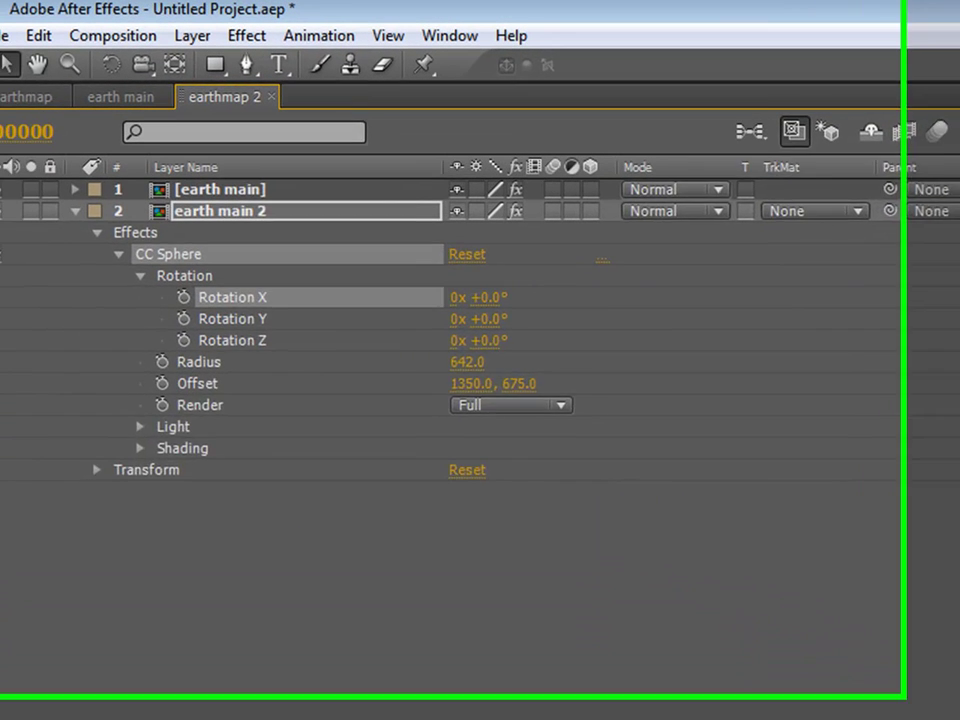
# Step: Collapse the effect properties and select the top earth main layer
pyautogui.press('e')
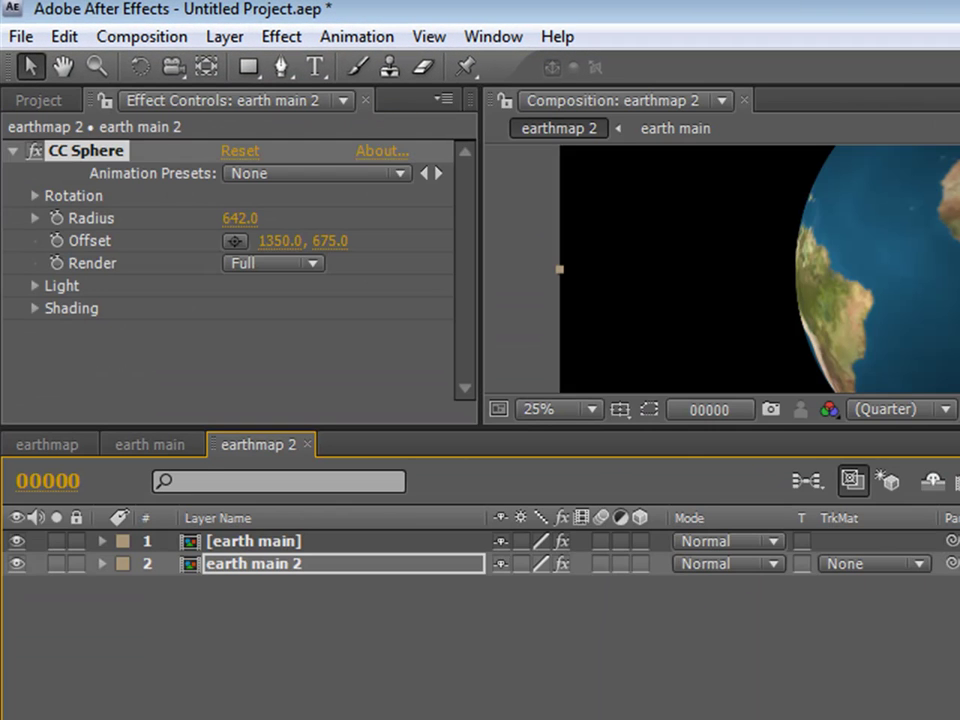
pyautogui.hotkey('ctrl', 'Up')
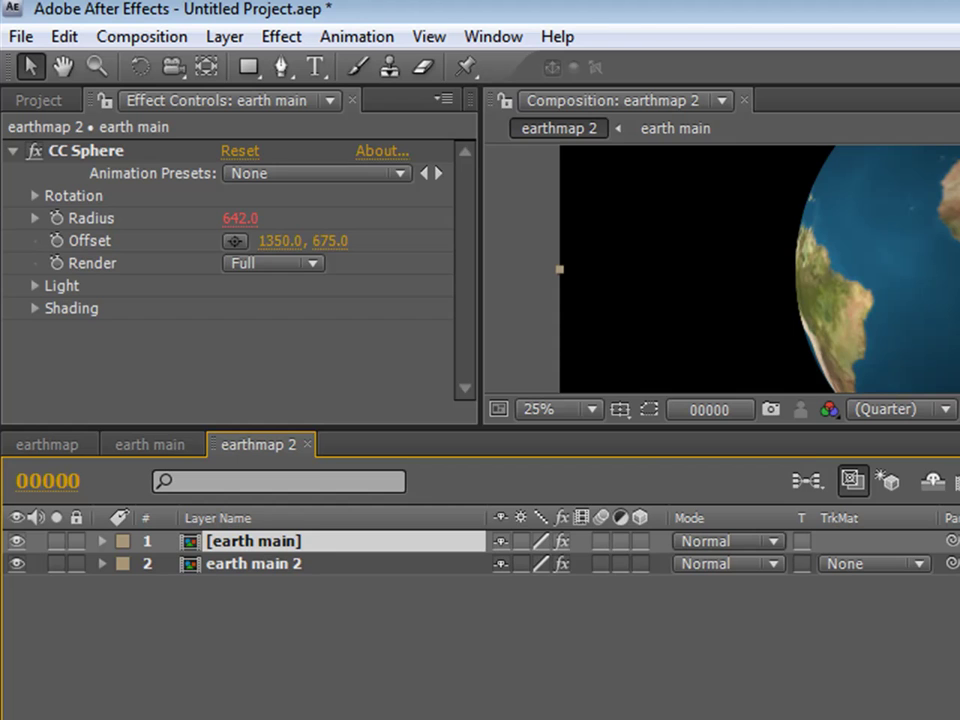
pyautogui.rightClick(290, 541)
pyautogui.press('Escape')
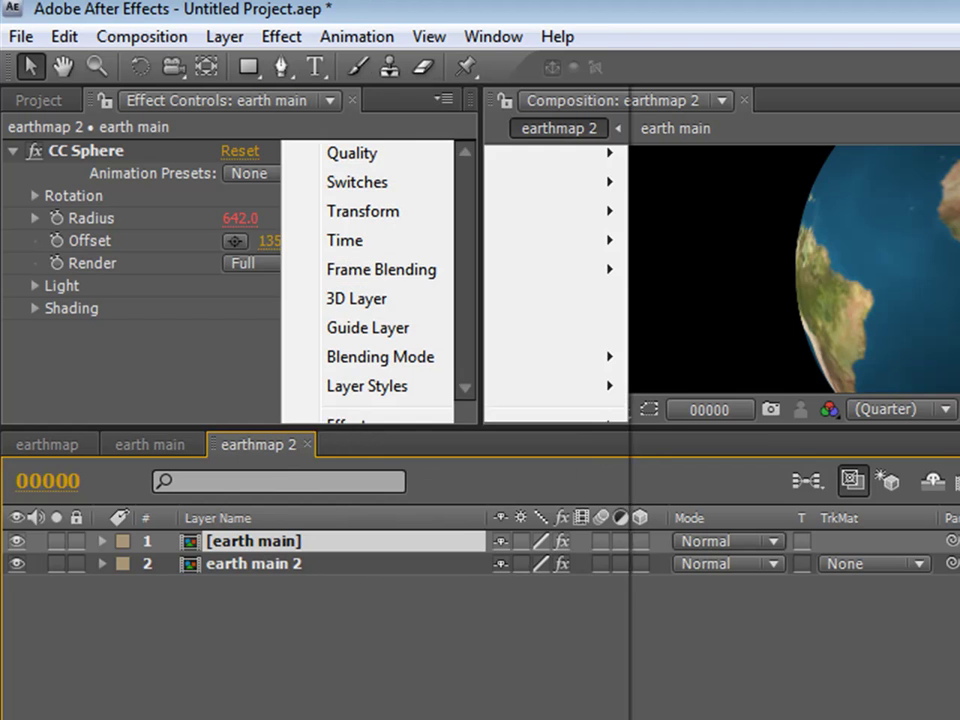
# Step: Rename the top layer 'earth light1' and give it a cyan label
pyautogui.press('Return')
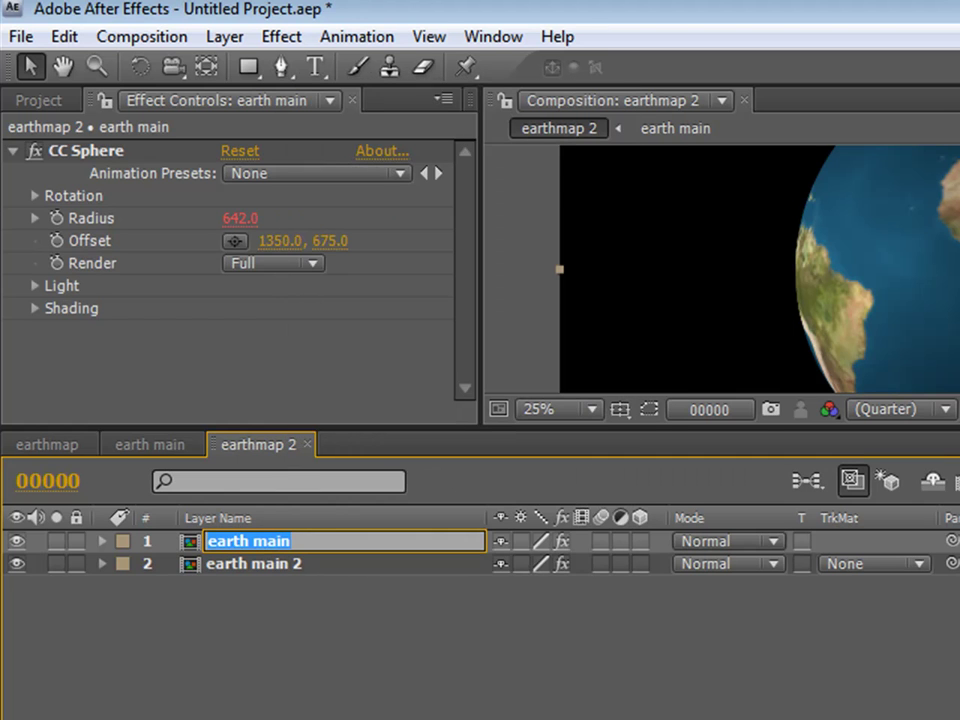
pyautogui.press('Right')
pyautogui.hotkey('ctrl', 'shift', 'Left')
pyautogui.hotkey('shift', 'Left')
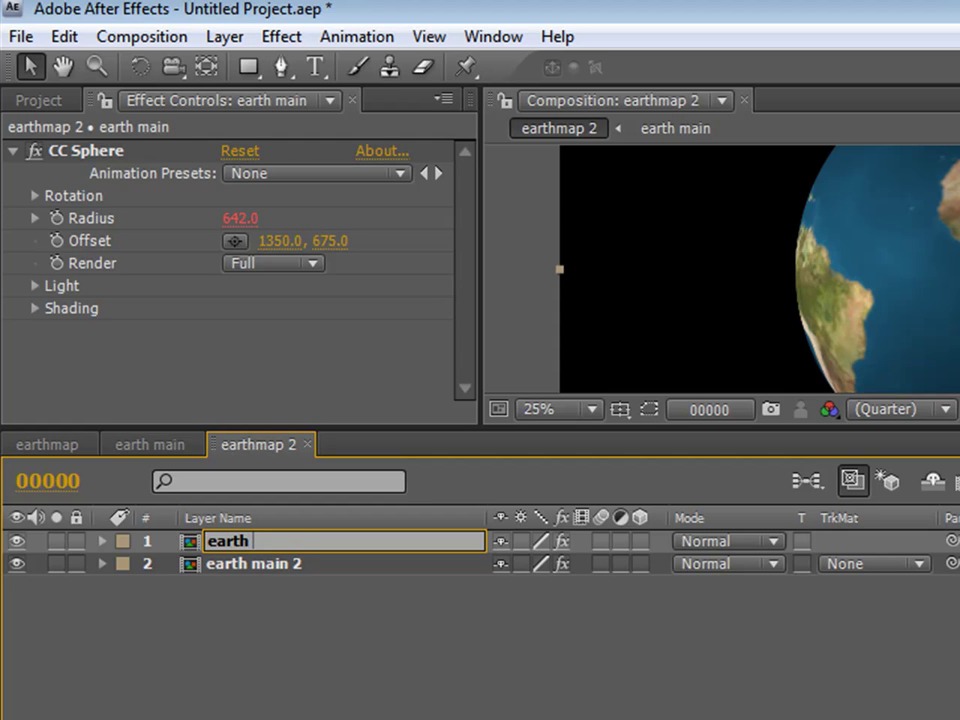
pyautogui.write('ligh')
pyautogui.write('t1')
pyautogui.press('Return')
pyautogui.click(123, 541)
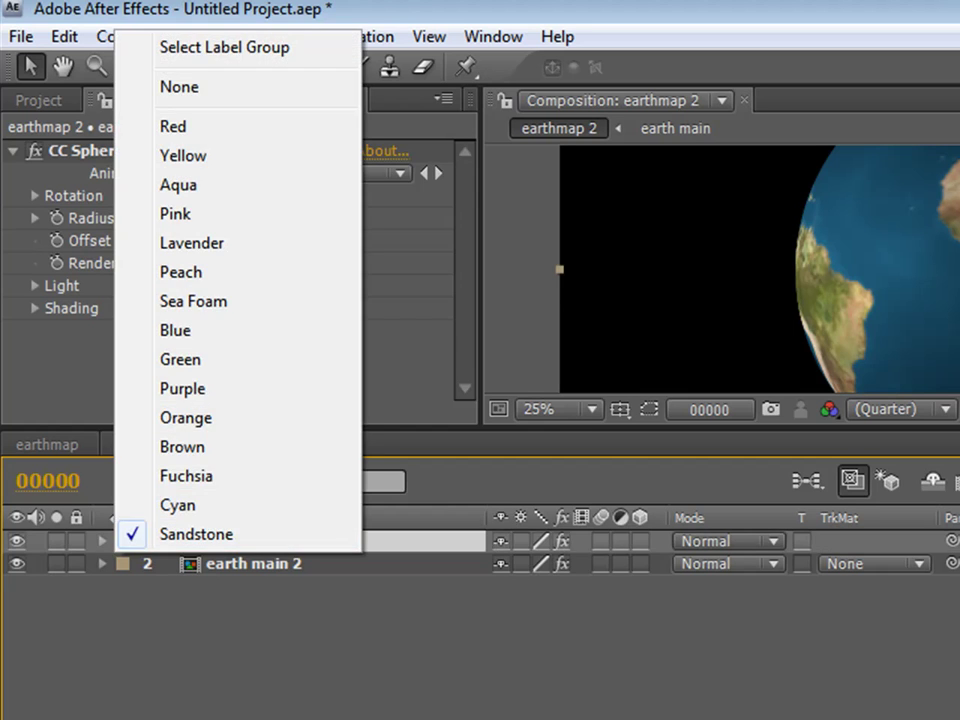
pyautogui.click(178, 504)
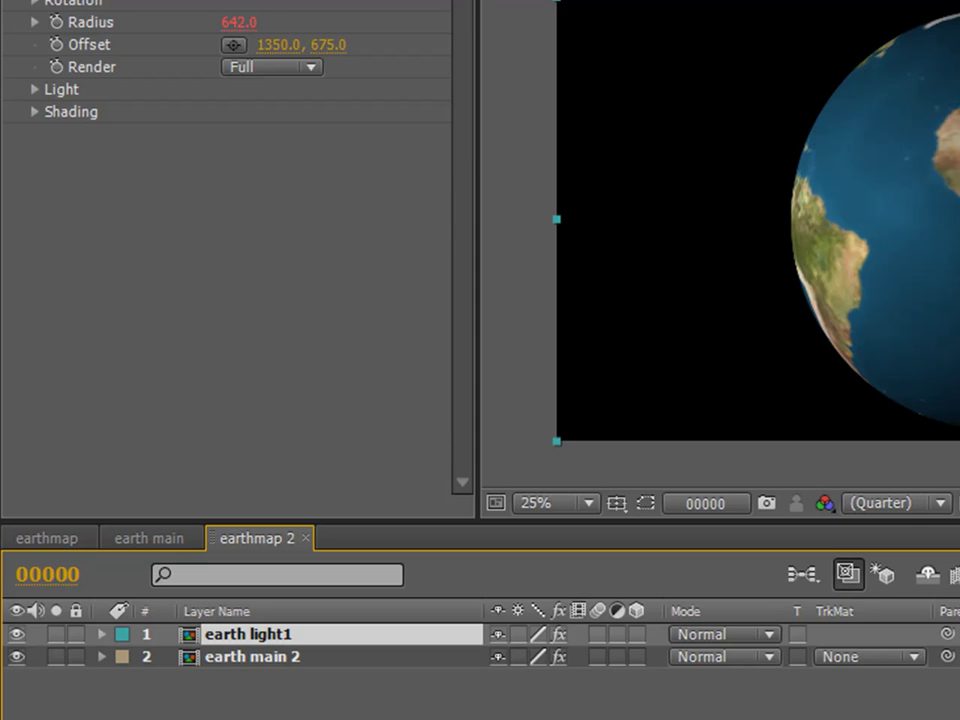
# Step: Set earth light1's CC Sphere light to direction about 90°, height 0, intensity 134
pyautogui.click(34, 89)
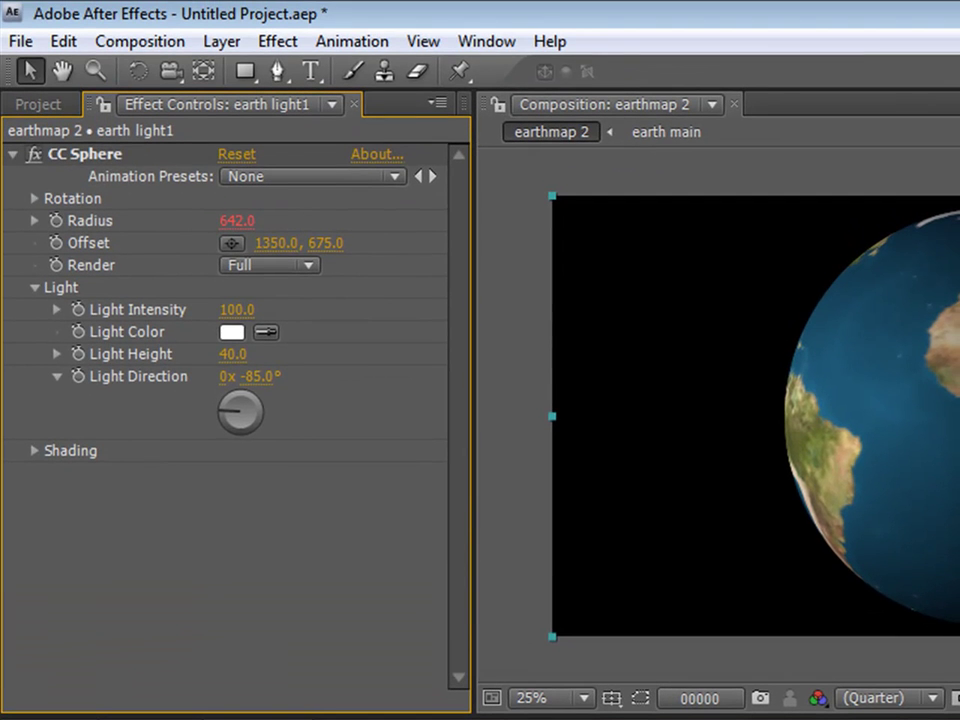
pyautogui.moveTo(224, 408)
pyautogui.mouseDown()
pyautogui.moveTo(242, 394)
pyautogui.moveTo(258, 411)
pyautogui.mouseUp()
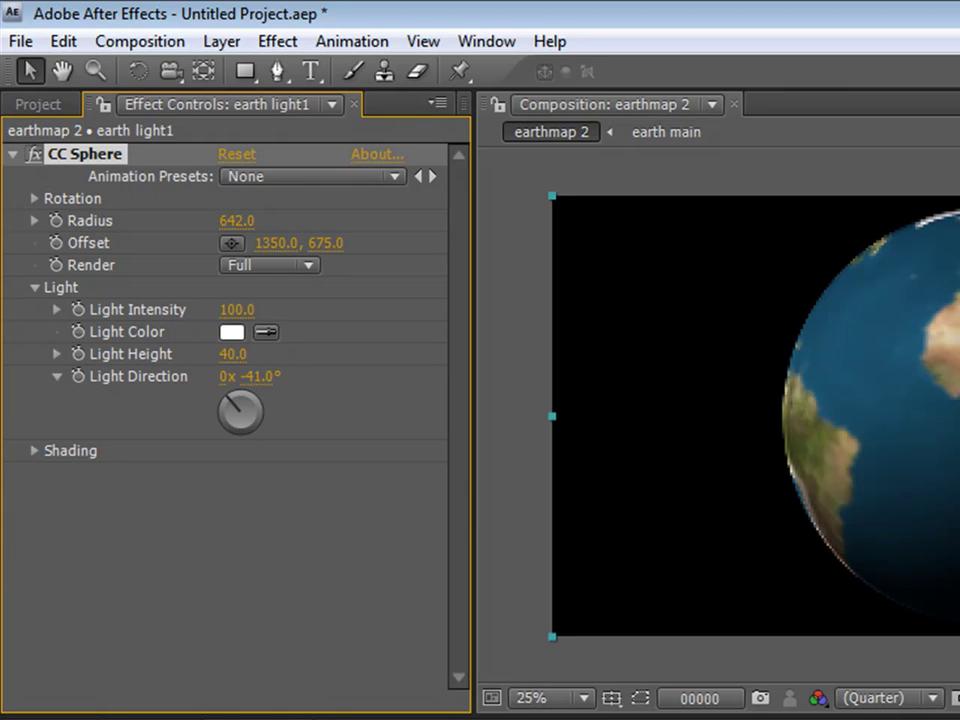
pyautogui.moveTo(258, 376)
pyautogui.mouseDown()
pyautogui.moveTo(422, 376)
pyautogui.moveTo(334, 376)
pyautogui.moveTo(378, 376)
pyautogui.mouseUp()
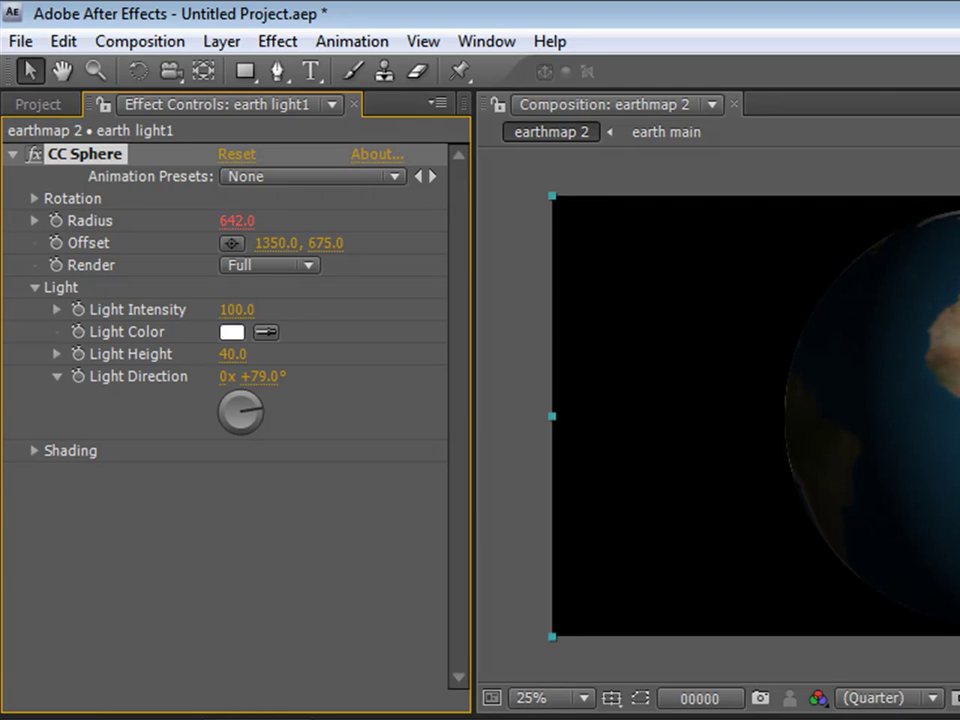
pyautogui.moveTo(237, 309); pyautogui.dragTo(217, 309)
pyautogui.moveTo(233, 354)
pyautogui.mouseDown()
pyautogui.moveTo(265, 354)
pyautogui.moveTo(160, 354)
pyautogui.moveTo(194, 354)
pyautogui.mouseUp()
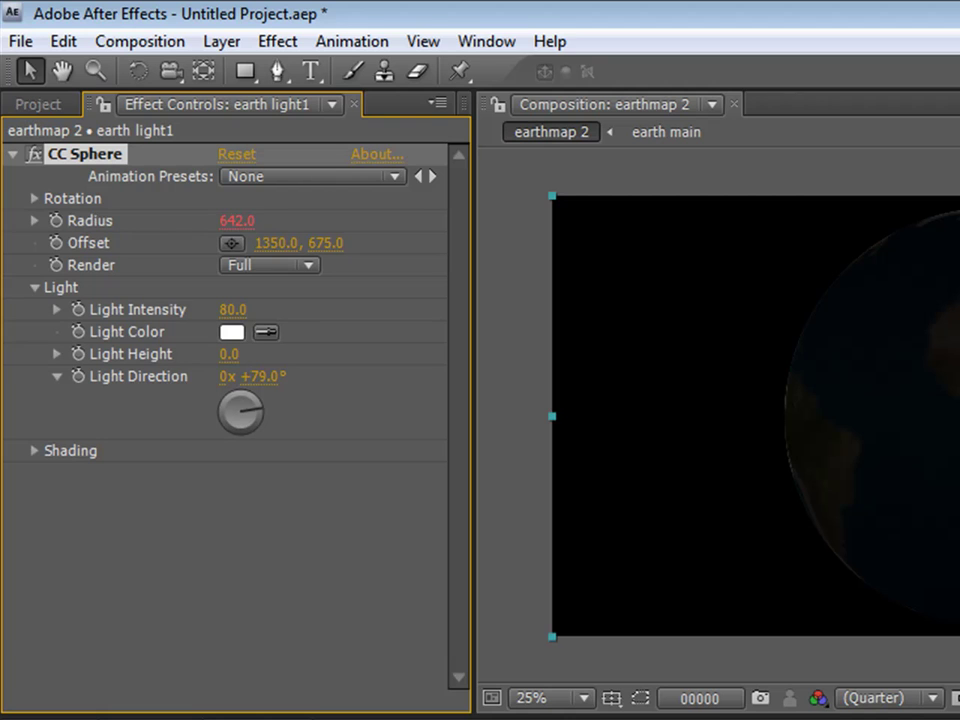
pyautogui.moveTo(262, 376); pyautogui.dragTo(272, 376)
pyautogui.moveTo(234, 309); pyautogui.dragTo(270, 309)
# Step: Duplicate earth light1 into earth light2 and set its CC Sphere Light Direction to -89°
pyautogui.click(34, 287)
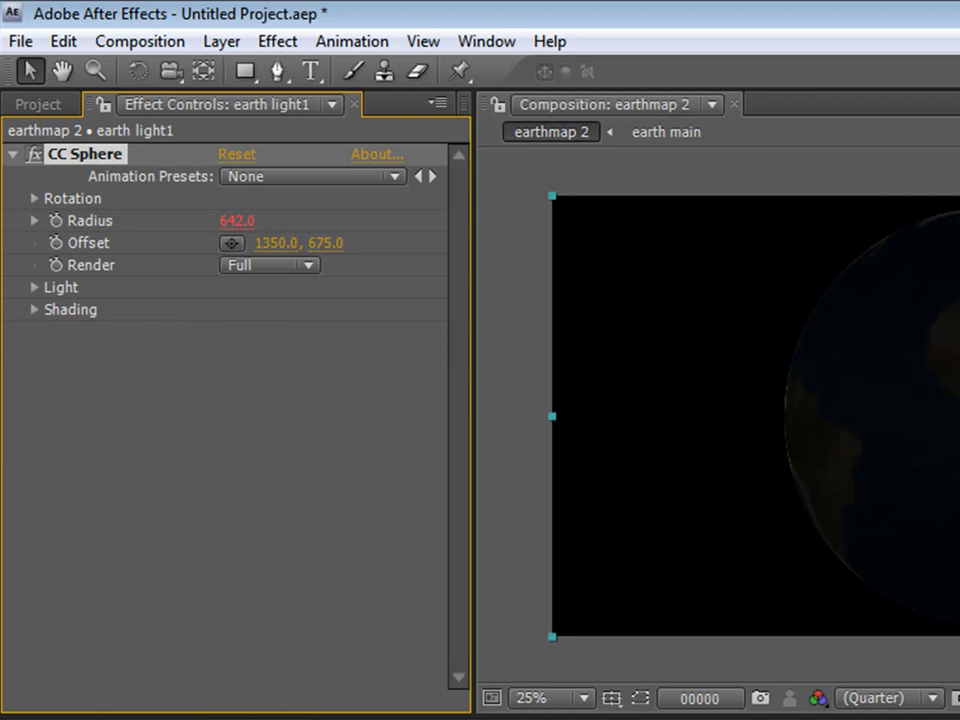
pyautogui.press('Return')
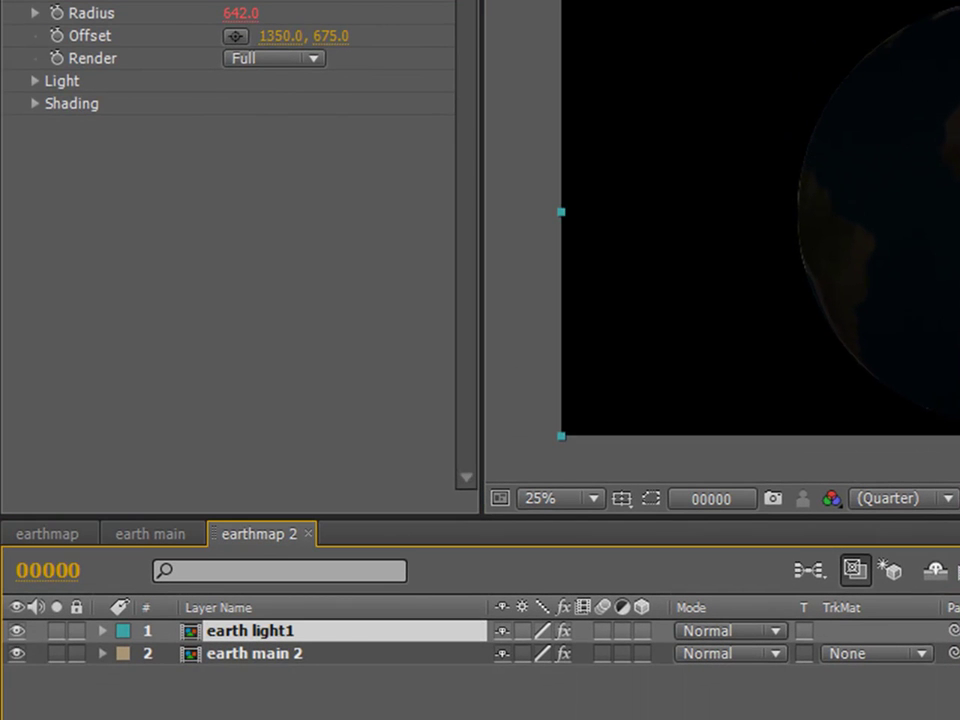
pyautogui.hotkey('ctrl', 'd')
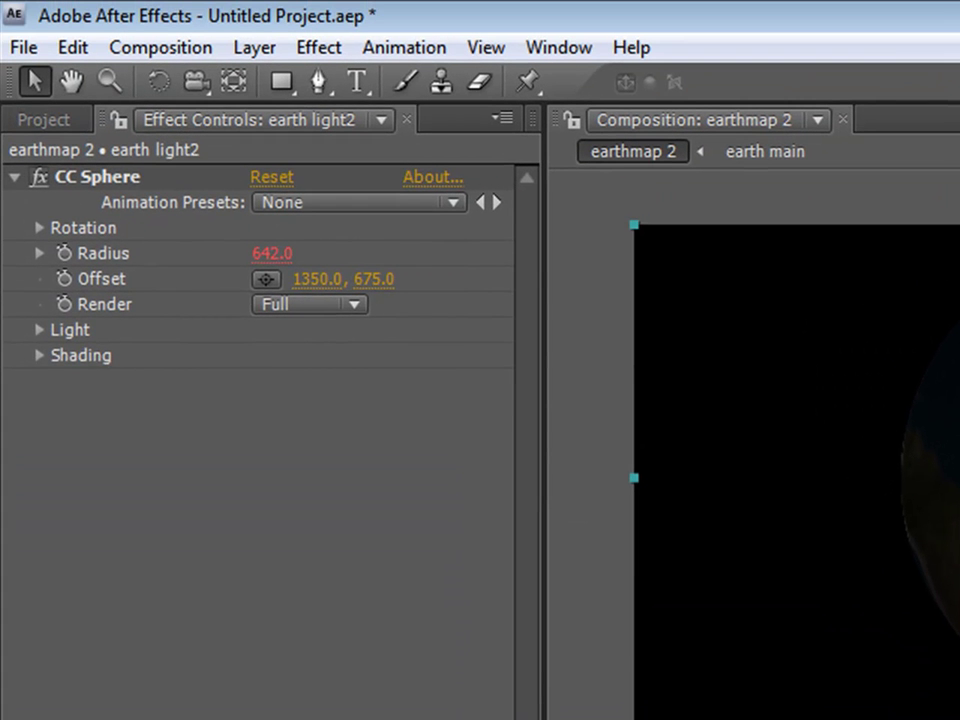
pyautogui.click(40, 329)
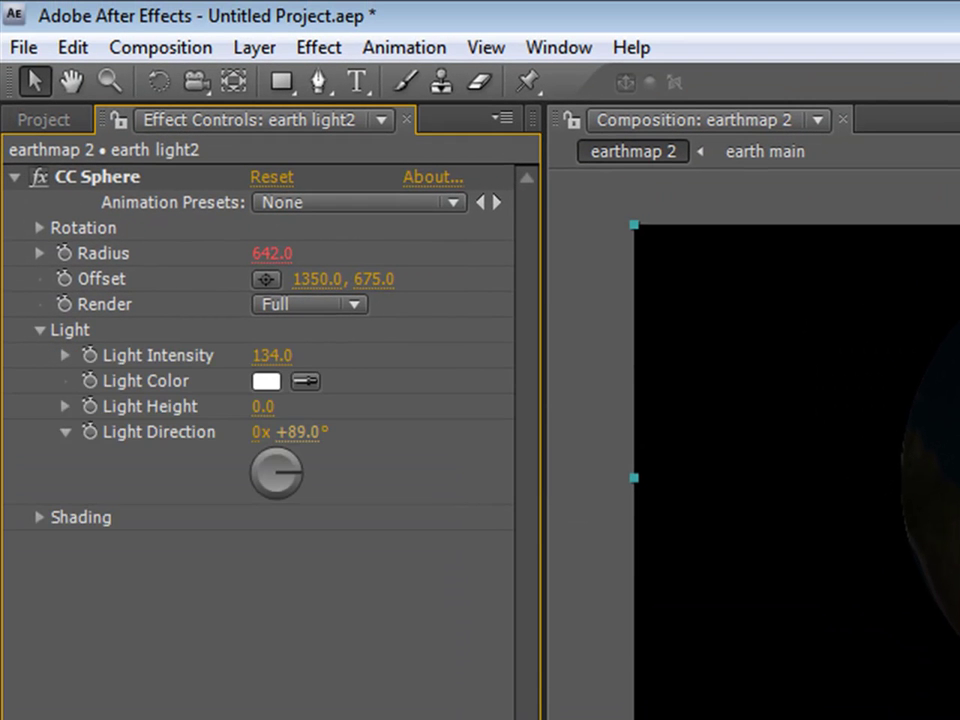
pyautogui.moveTo(295, 476)
pyautogui.mouseDown()
pyautogui.moveTo(258, 486)
pyautogui.moveTo(254, 468)
pyautogui.mouseUp()
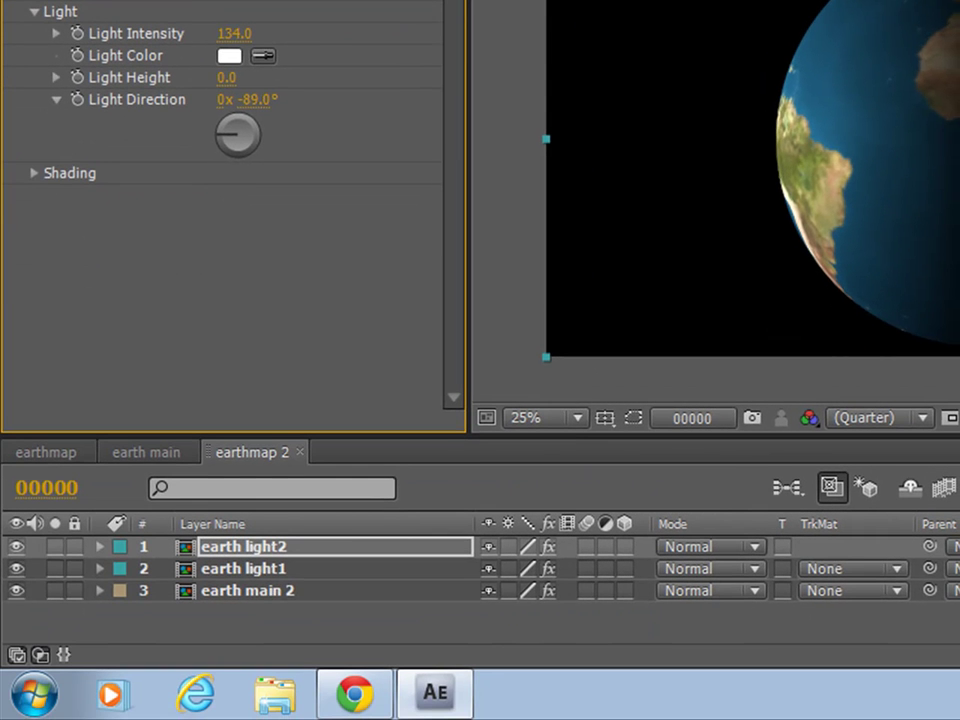
# Step: Set the blending mode of earth light1 and earth light2 to Screen
pyautogui.click(710, 546)
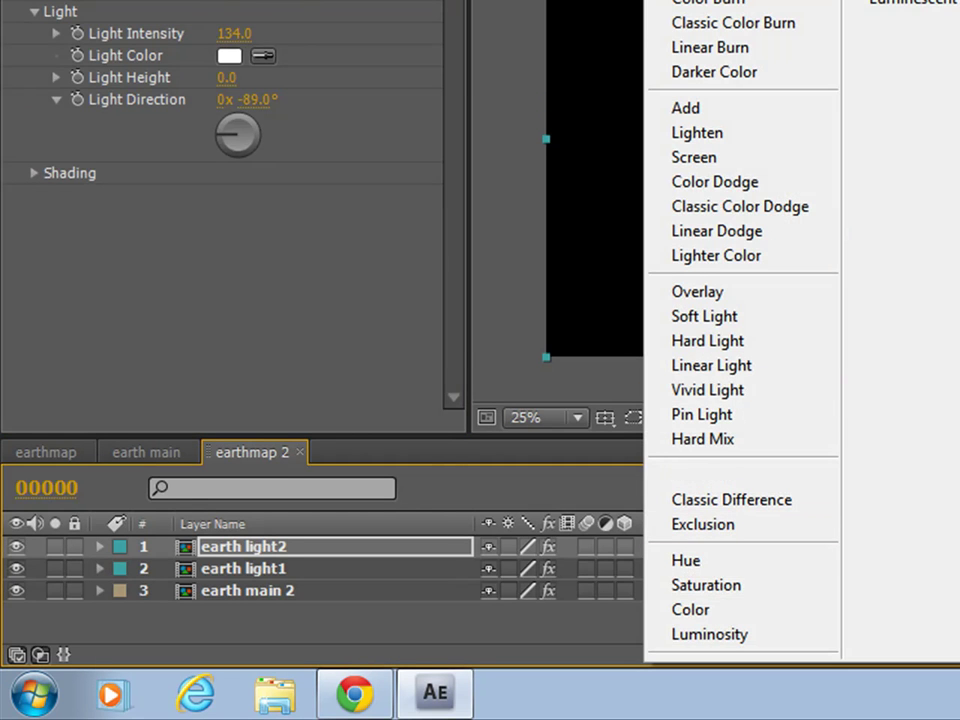
pyautogui.click(694, 157)
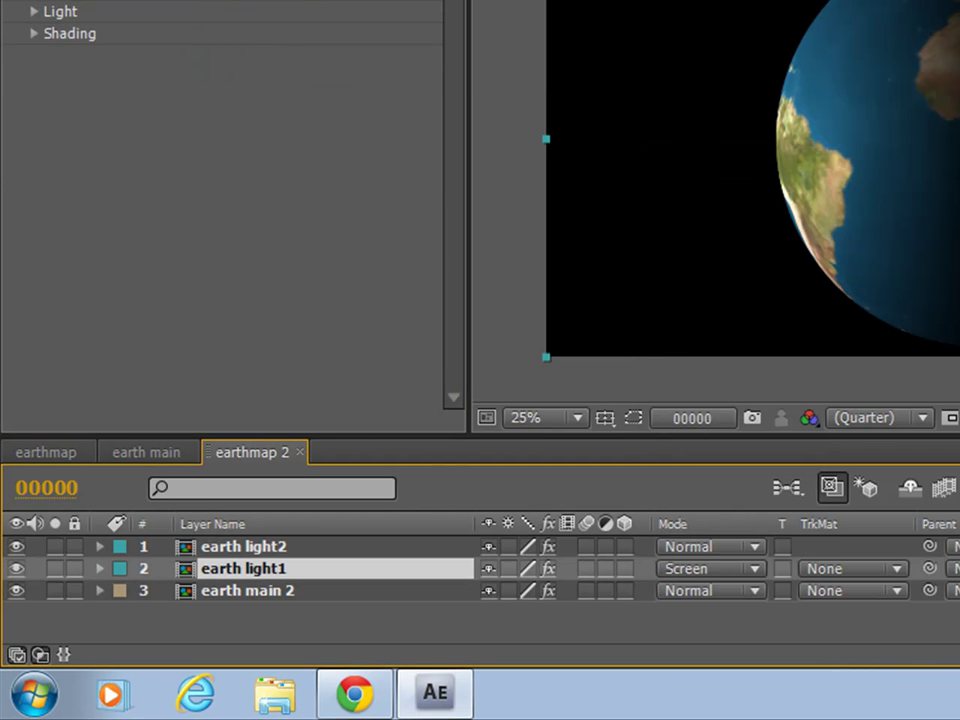
pyautogui.click(710, 546)
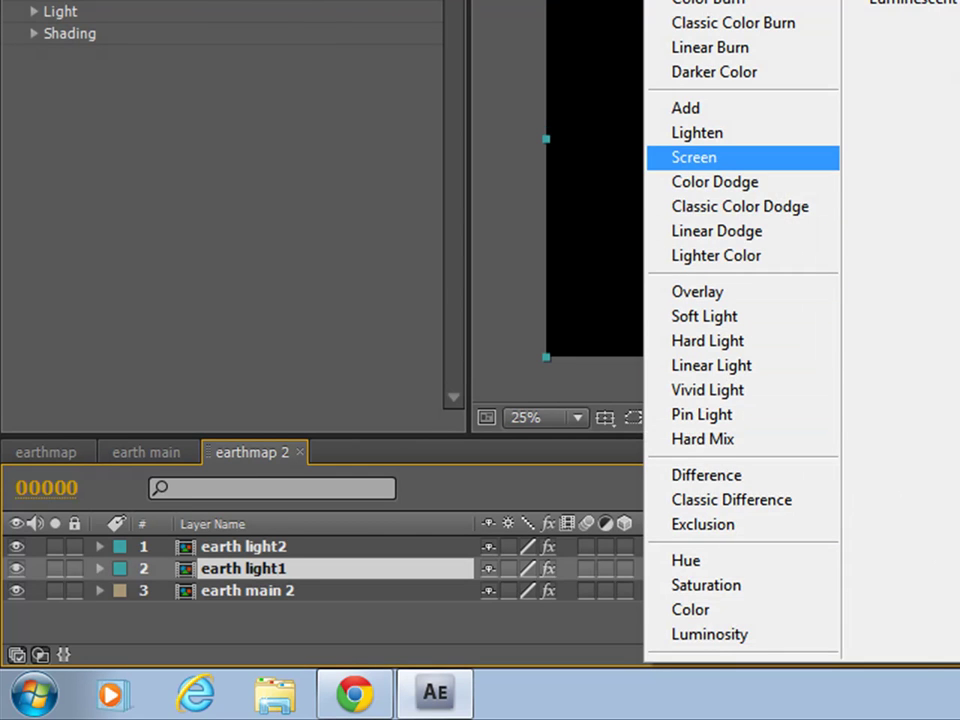
pyautogui.click(694, 157)
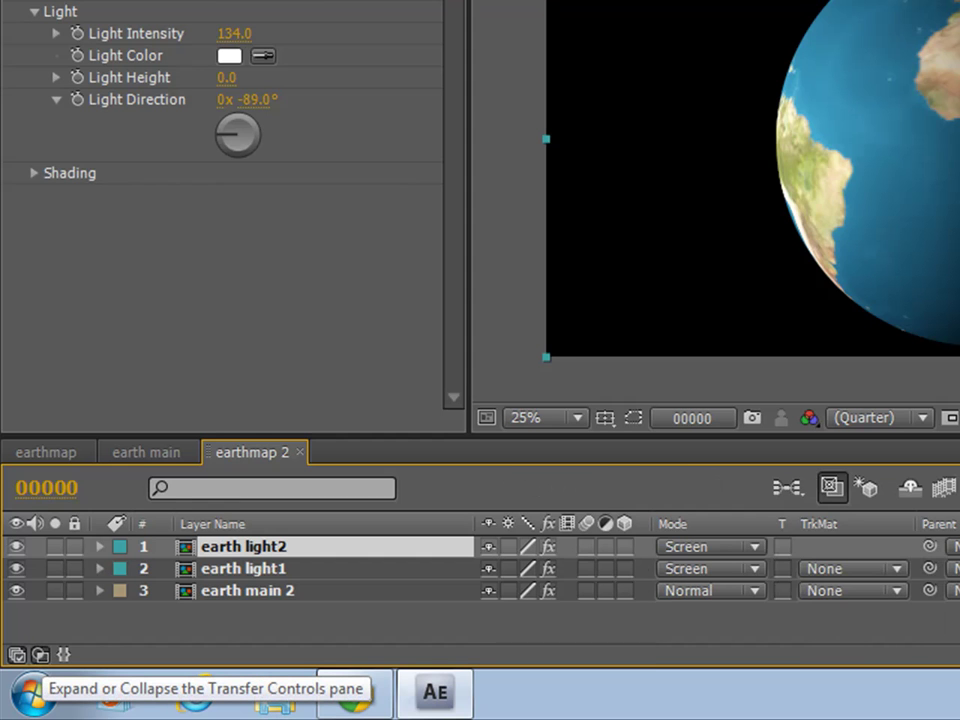
# Step: Toggle the timeline between the Modes columns and the layer time bars
pyautogui.click(40, 655)
pyautogui.click(17, 655)
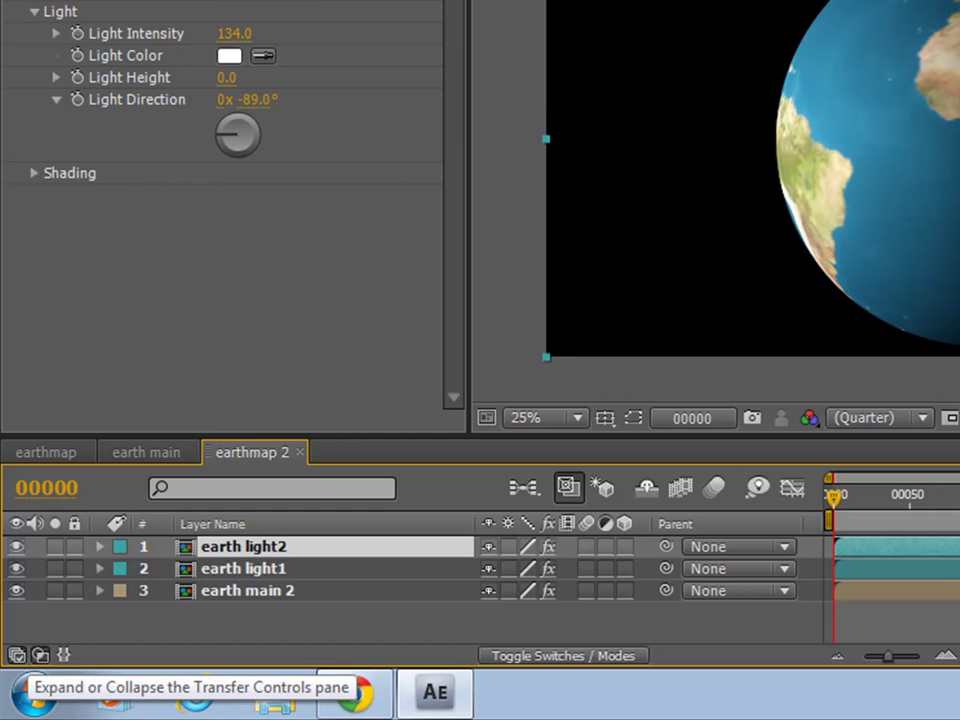
pyautogui.click(40, 655)
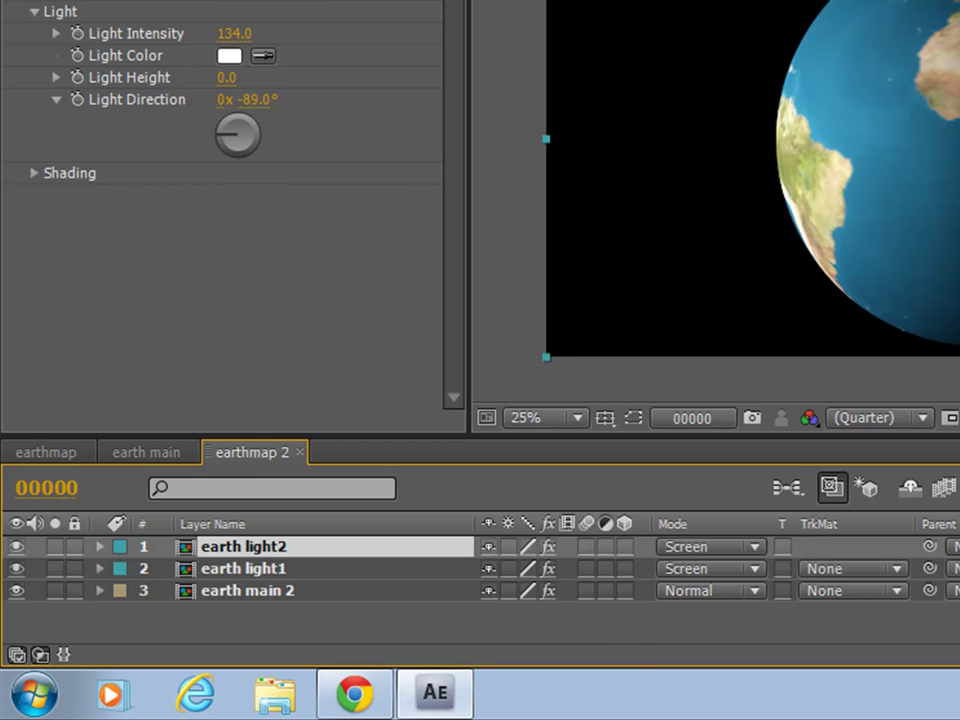
pyautogui.click(40, 655)
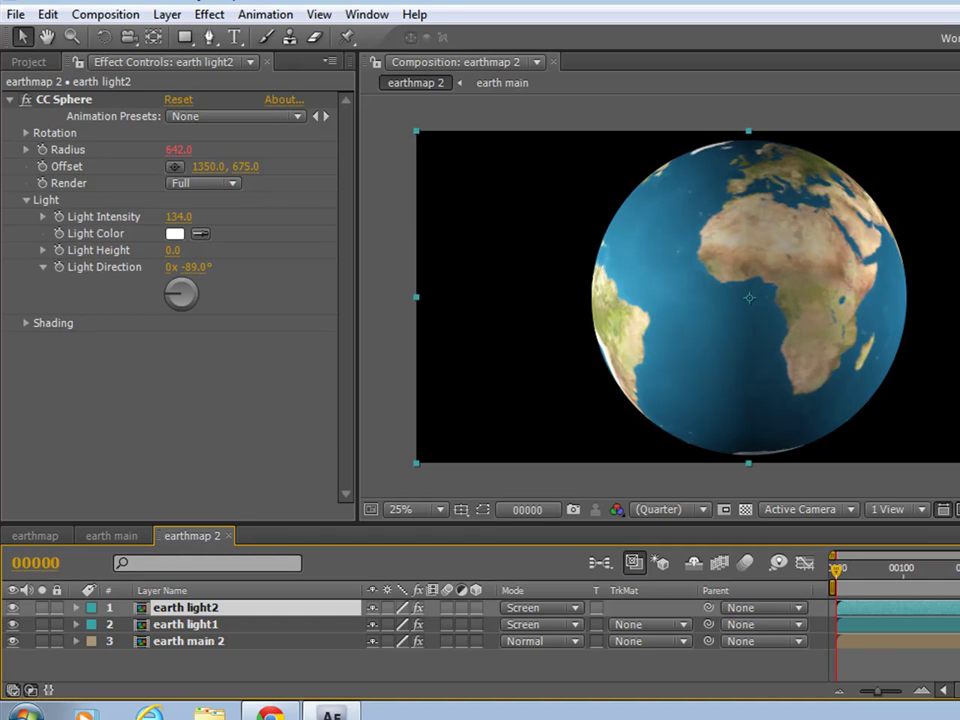
# Step: Open the earth main composition from the Project panel
pyautogui.hotkey('ctrl', '0')
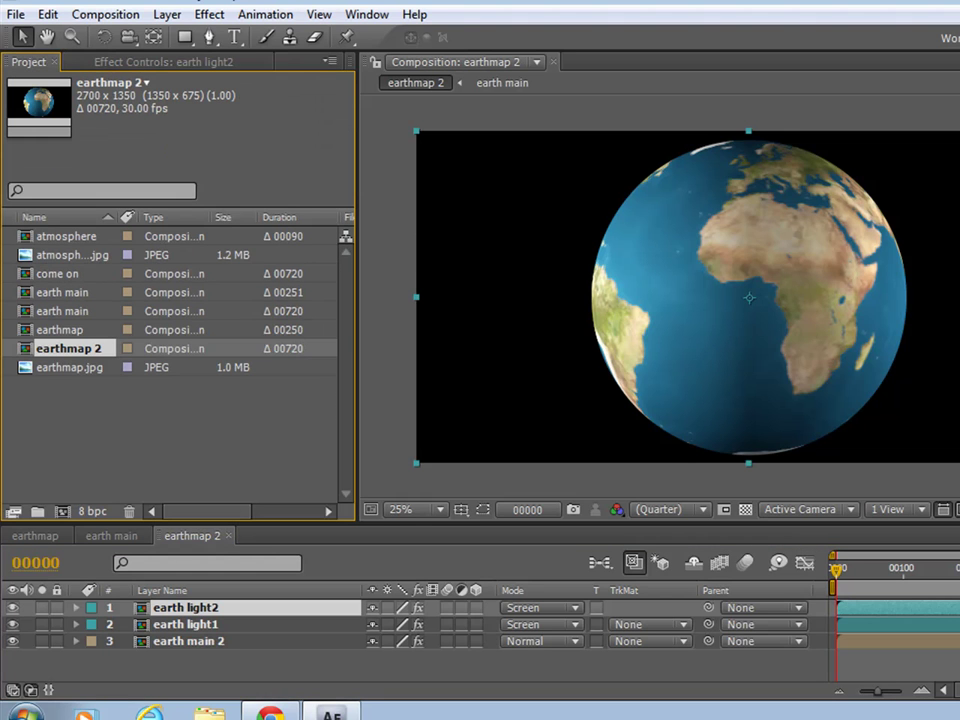
pyautogui.press('Up')
pyautogui.press('Up')
pyautogui.press('Up')
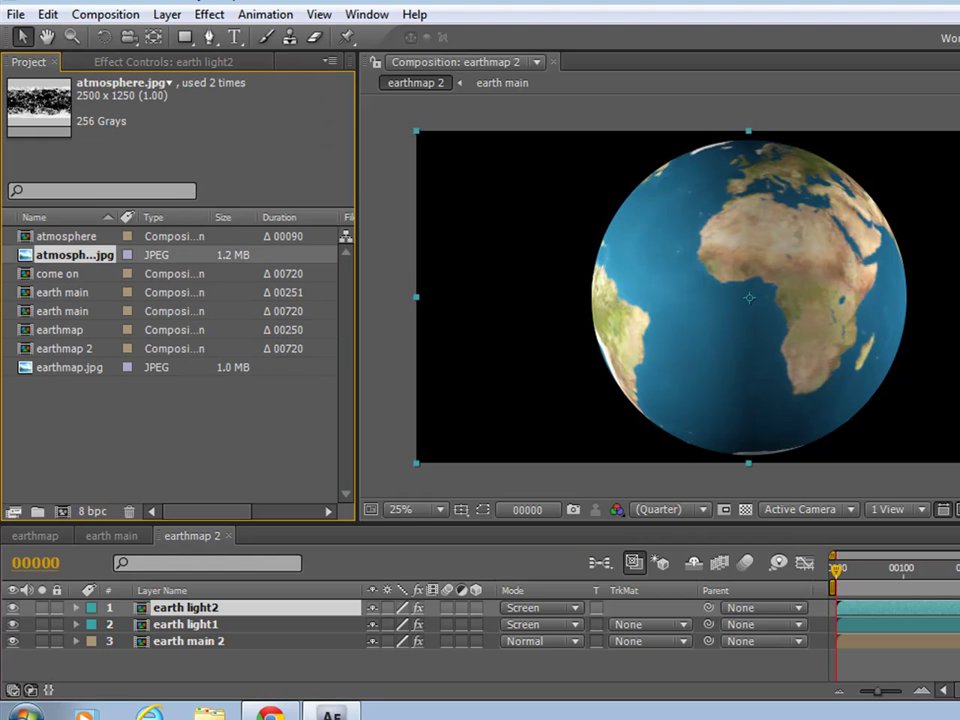
pyautogui.press('Down')
pyautogui.press('Down')
pyautogui.press('Down')
pyautogui.press('Return')
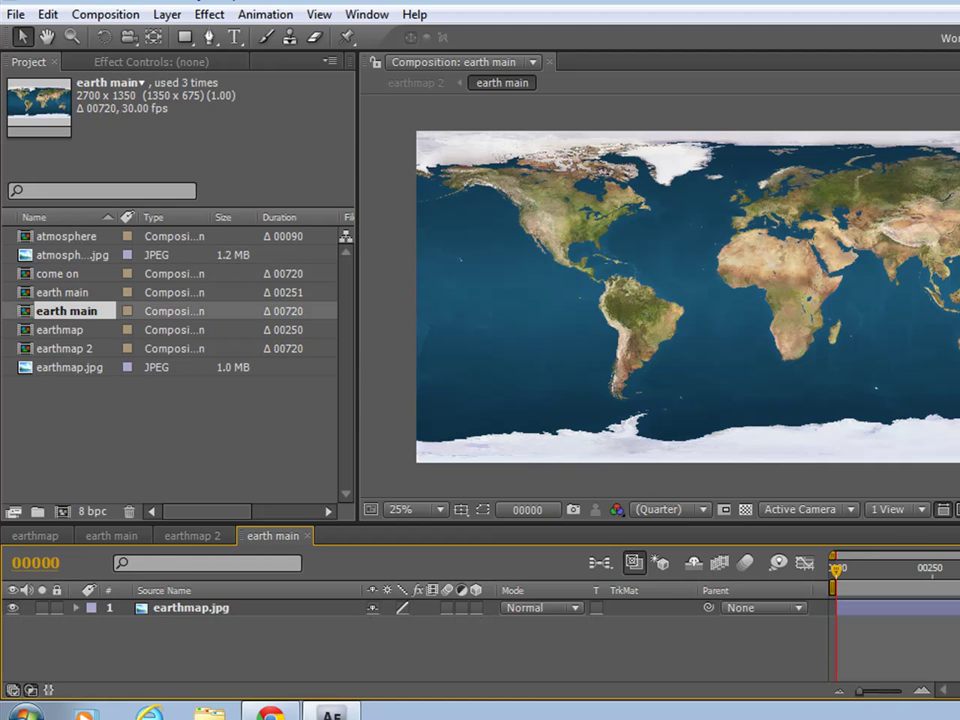
# Step: Add atmosphere.jpg above earthmap.jpg, fit it to the comp, and keep it over the map
pyautogui.press('Up')
pyautogui.press('Up')
pyautogui.press('Up')
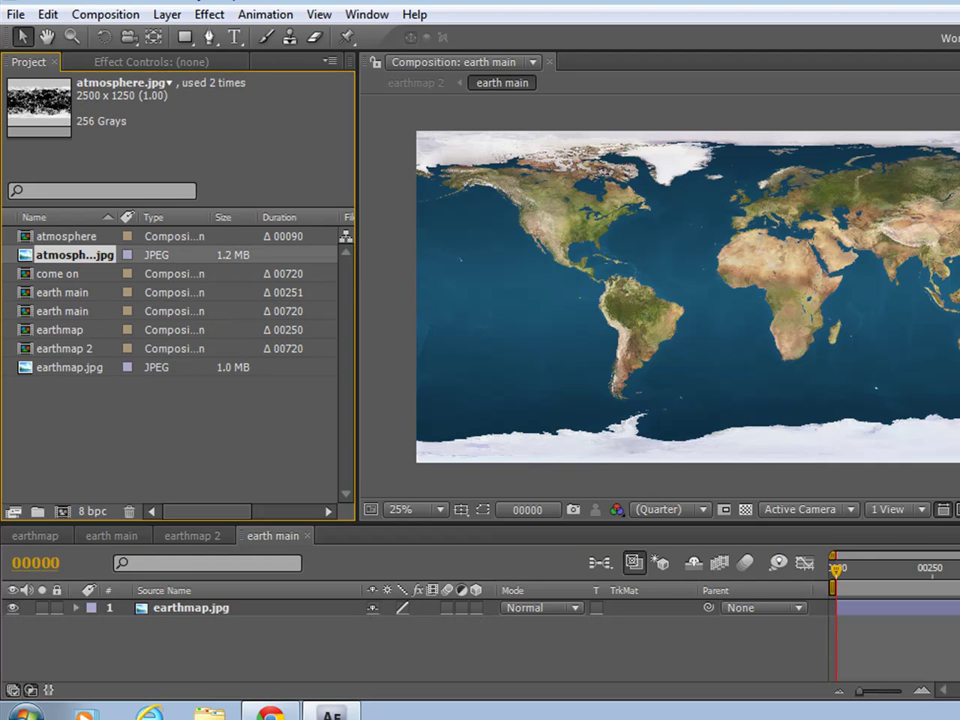
pyautogui.hotkey('ctrl', '/')
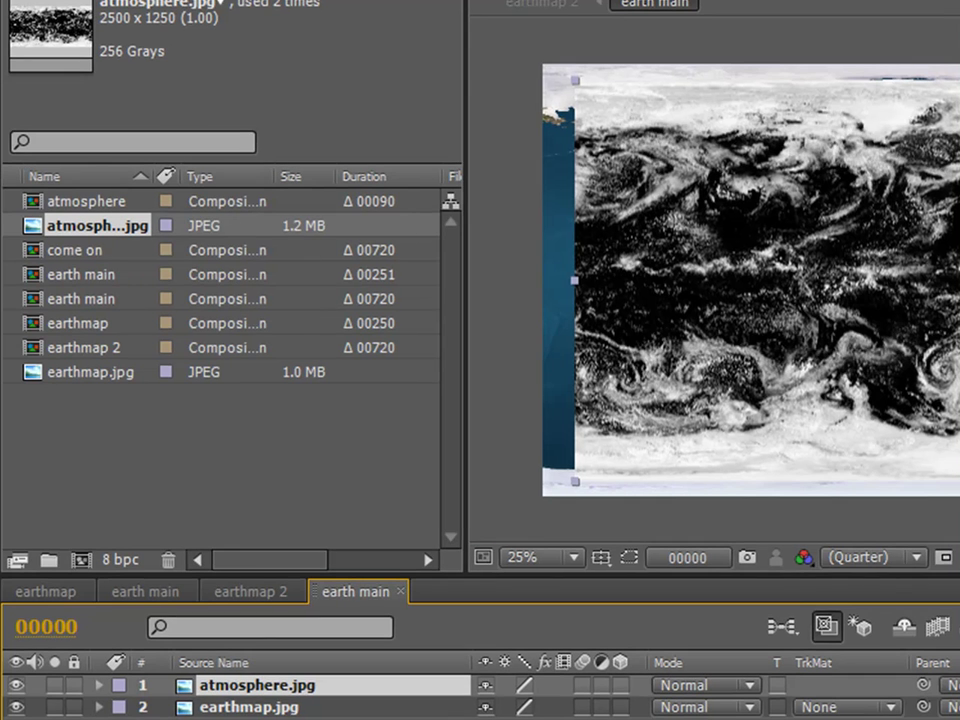
pyautogui.hotkey('ctrl', 'alt', 'f')
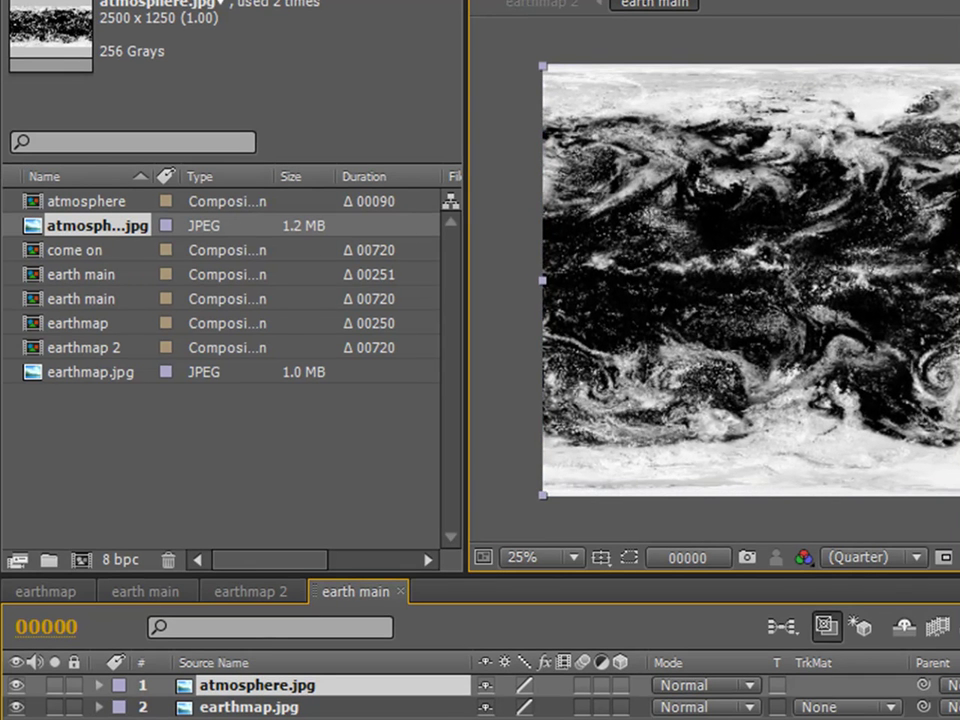
pyautogui.moveTo(700, 280); pyautogui.dragTo(959, 280)
pyautogui.moveTo(900, 280); pyautogui.dragTo(587, 280)
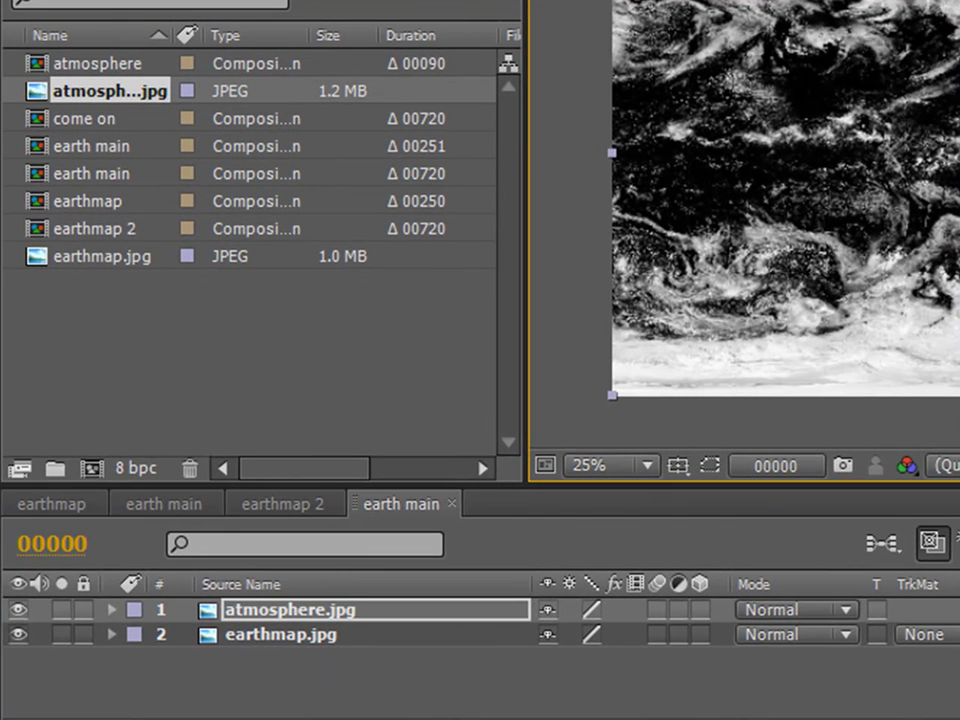
# Step: Set atmosphere.jpg to Screen blending, apply Motion Tile, and drag its Tile Center across the map
pyautogui.click(795, 609)
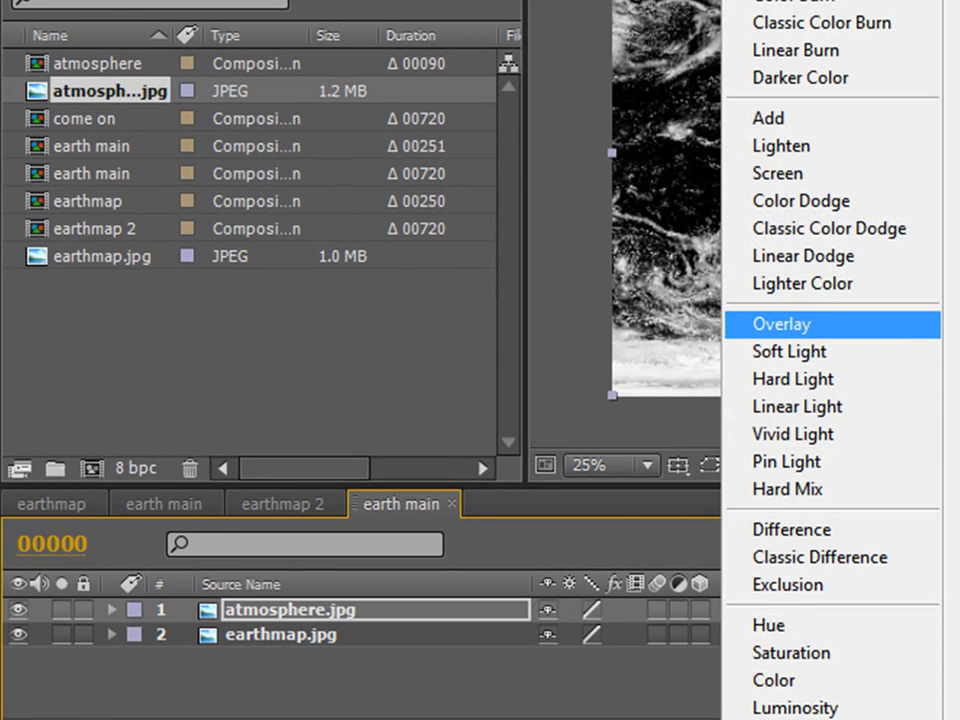
pyautogui.click(778, 173)
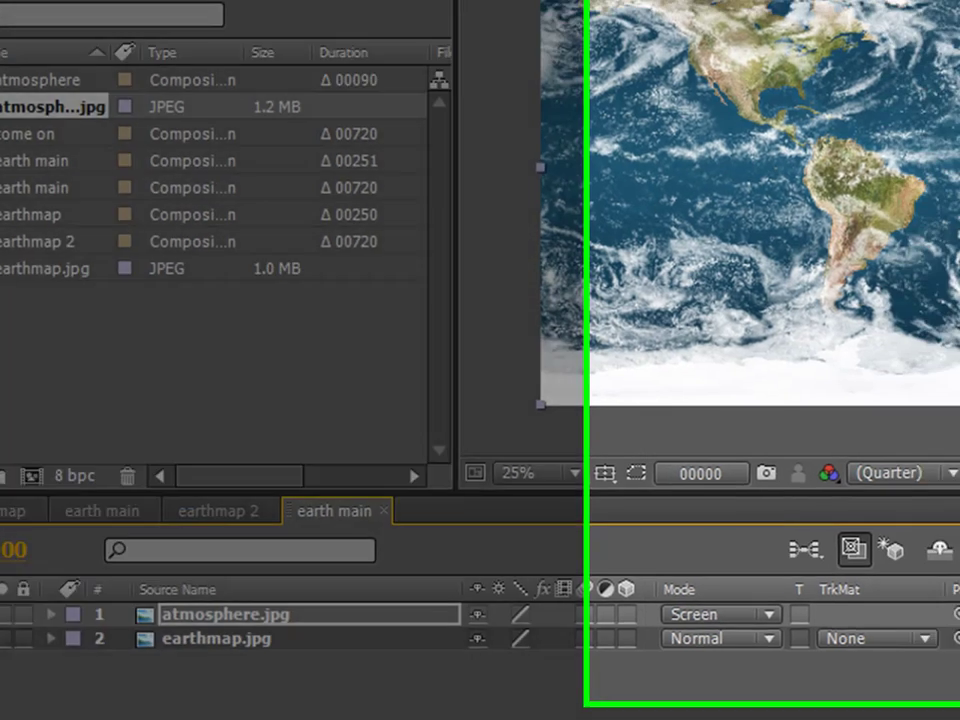
pyautogui.hotkey('ctrl', '5')
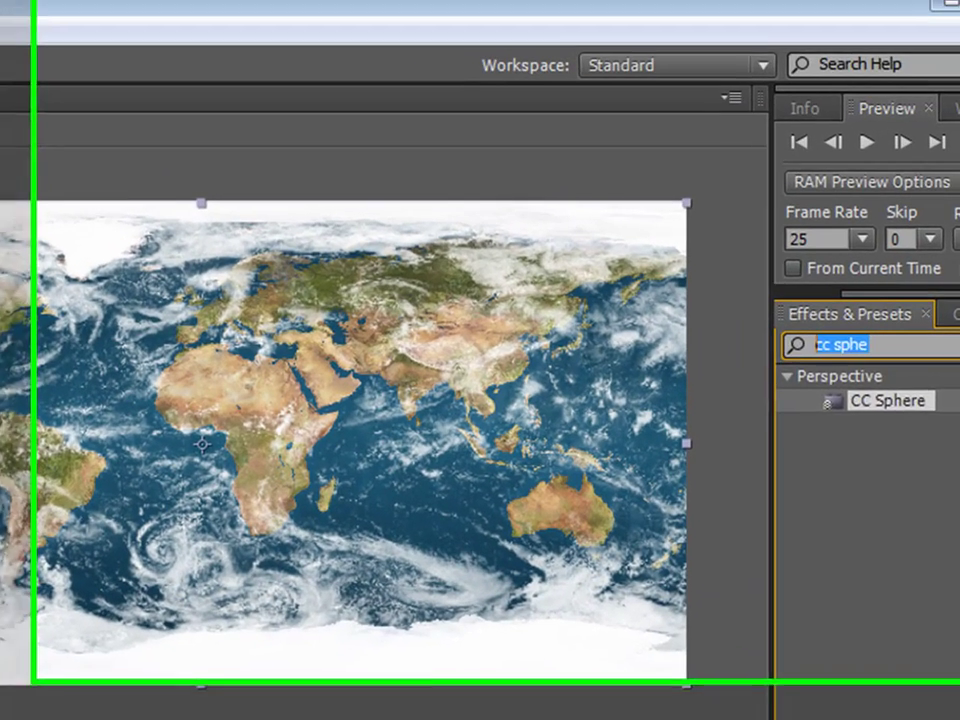
pyautogui.write('mo')
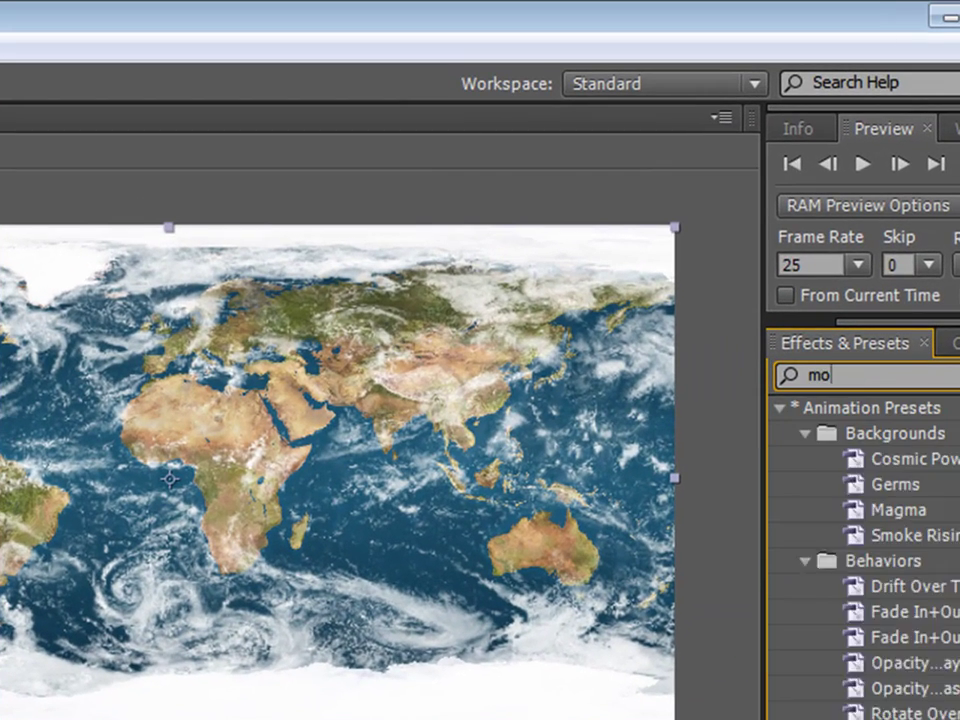
pyautogui.write('tion')
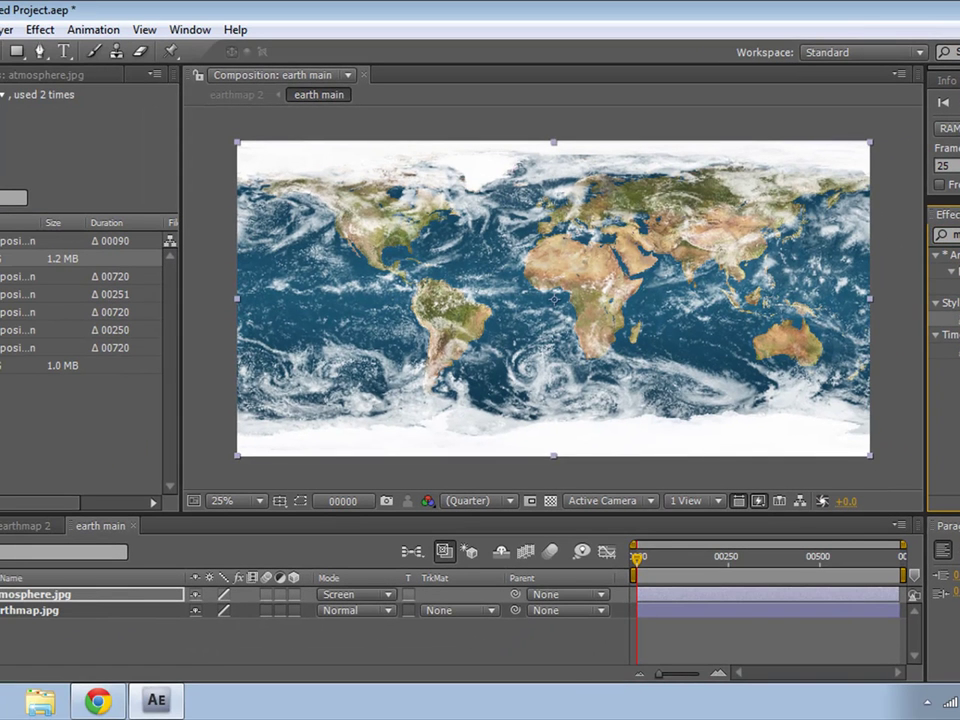
pyautogui.press('Return')
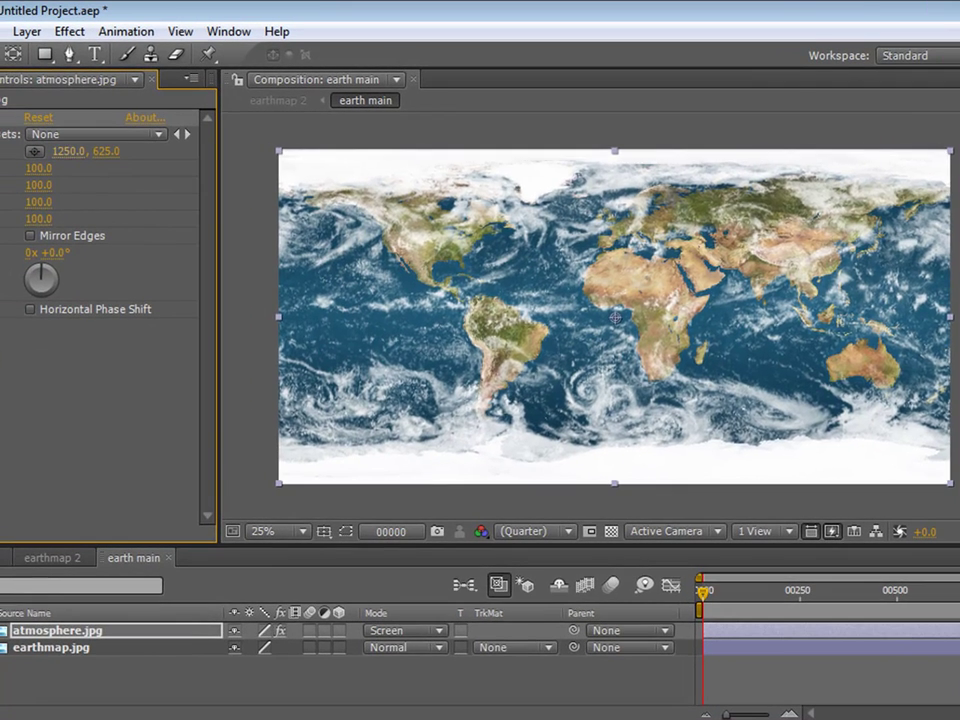
pyautogui.moveTo(554, 298); pyautogui.dragTo(600, 299)
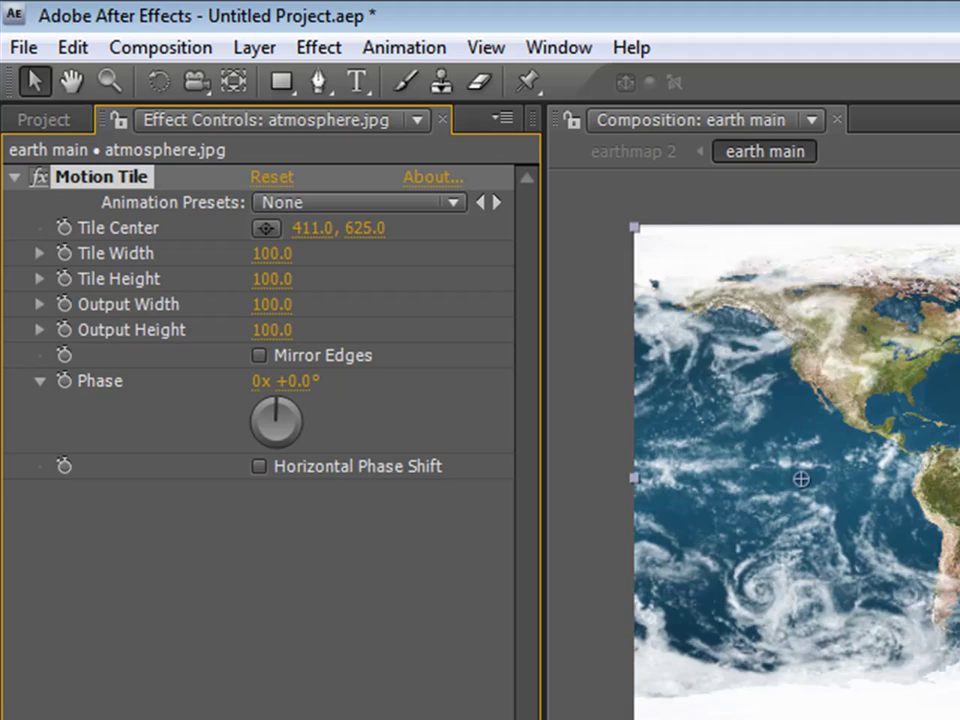
pyautogui.moveTo(600, 299)
pyautogui.mouseDown()
pyautogui.moveTo(570, 479)
pyautogui.moveTo(500, 479)
pyautogui.mouseUp()
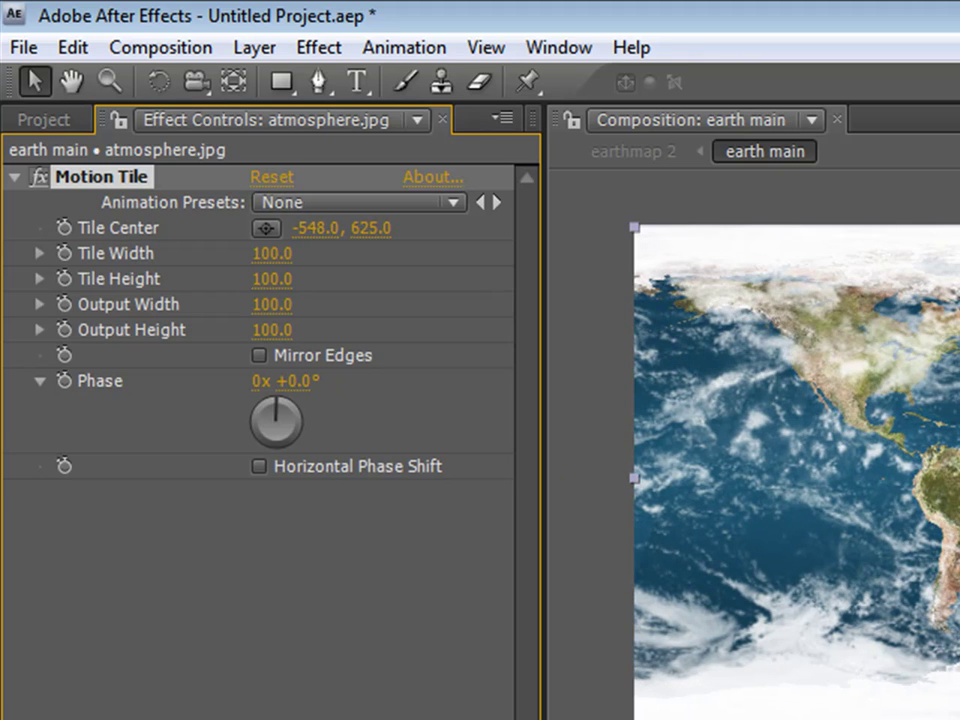
# Step: Set the cloud Tile Center X to 0 and play back to check the clouds
pyautogui.click(310, 228)
pyautogui.write('0')
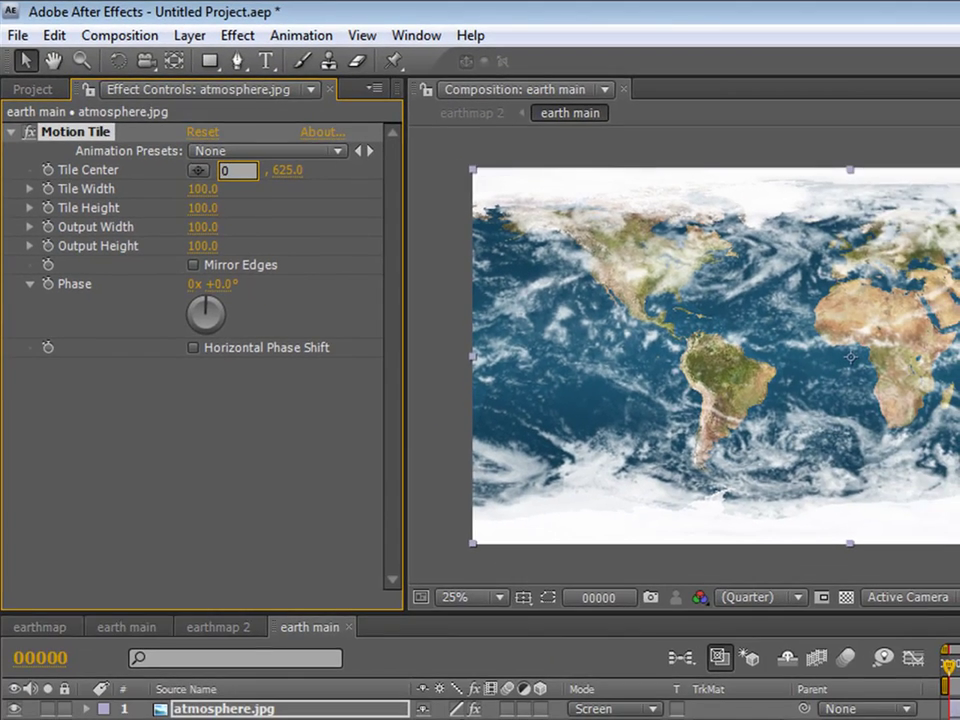
pyautogui.press('Return')
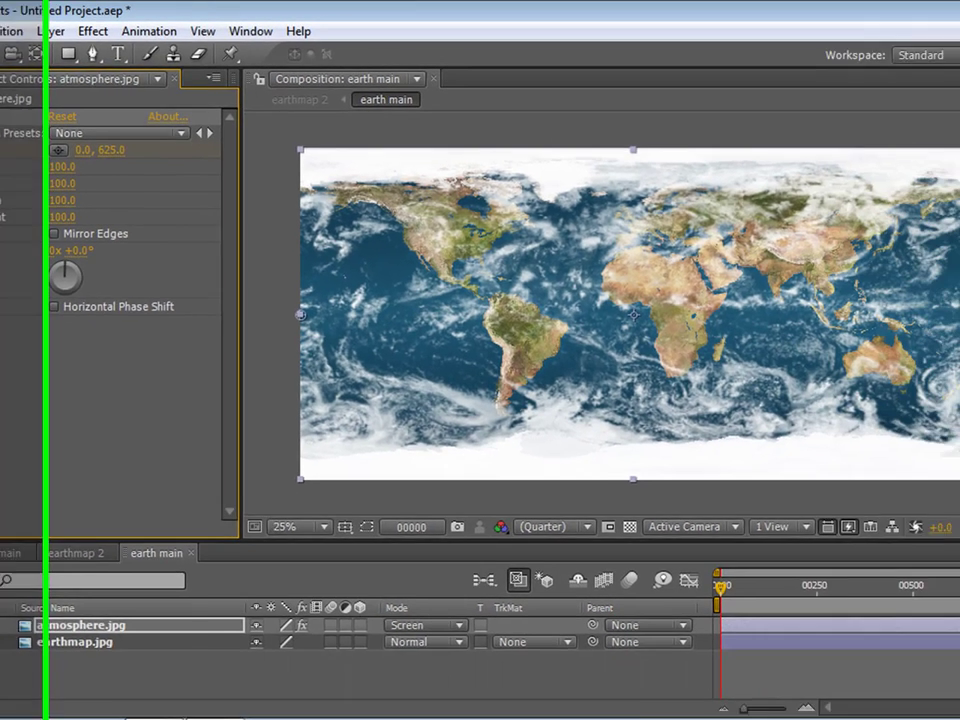
pyautogui.press('space')
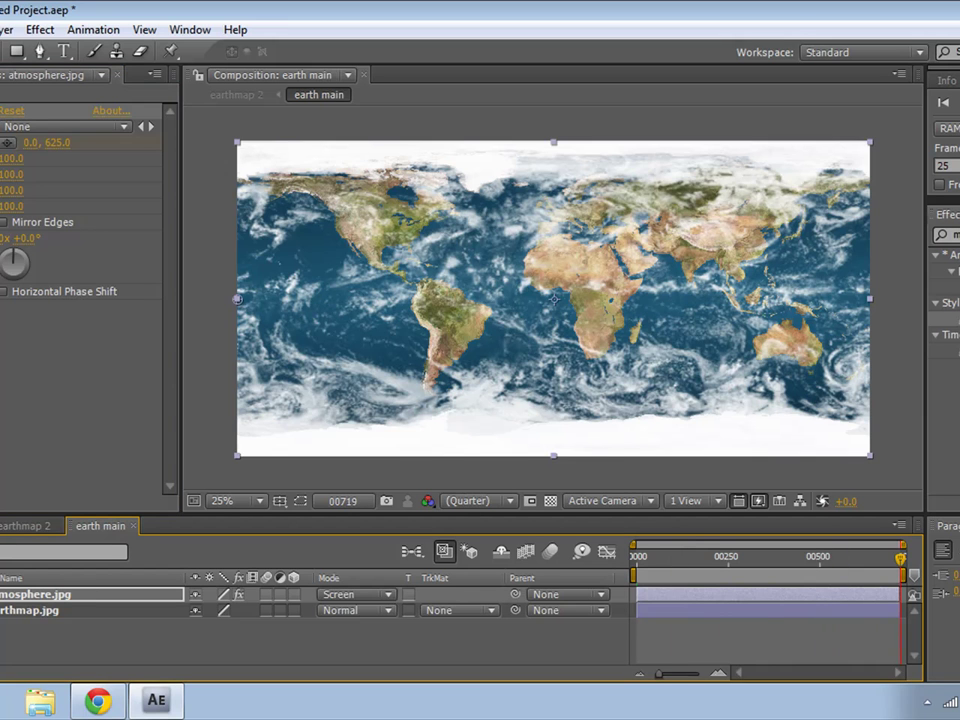
# Step: Shift the Tile Center right, then nudge the cloud offset slightly back left
pyautogui.moveTo(237, 299); pyautogui.dragTo(449, 300)
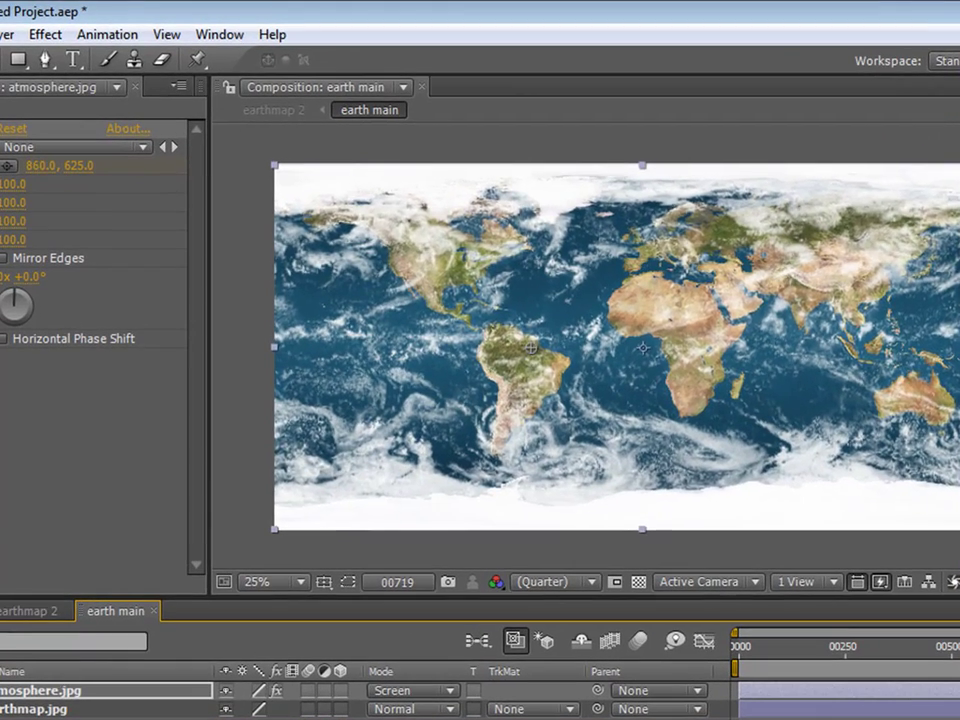
pyautogui.moveTo(521, 348); pyautogui.dragTo(546, 348)
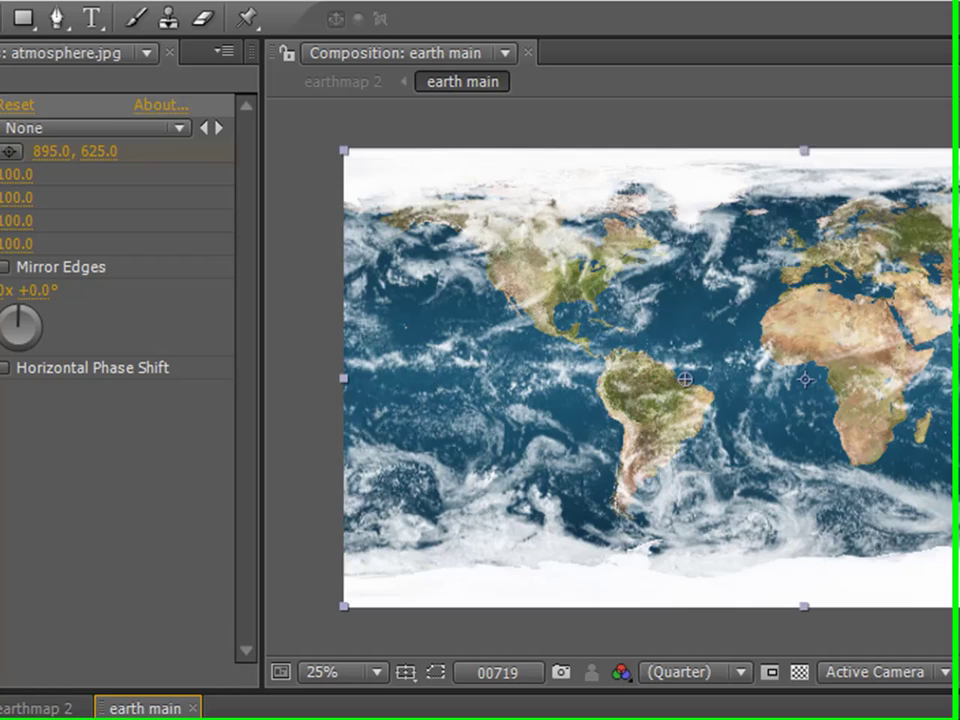
pyautogui.moveTo(75, 151); pyautogui.dragTo(60, 151)
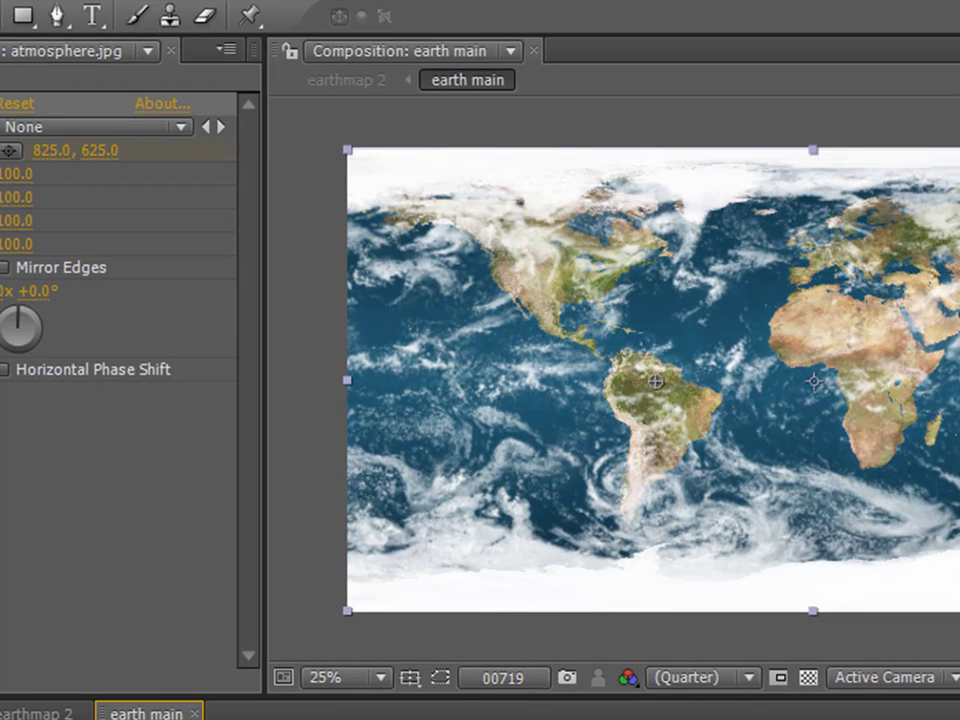
pyautogui.moveTo(652, 381); pyautogui.dragTo(644, 381)
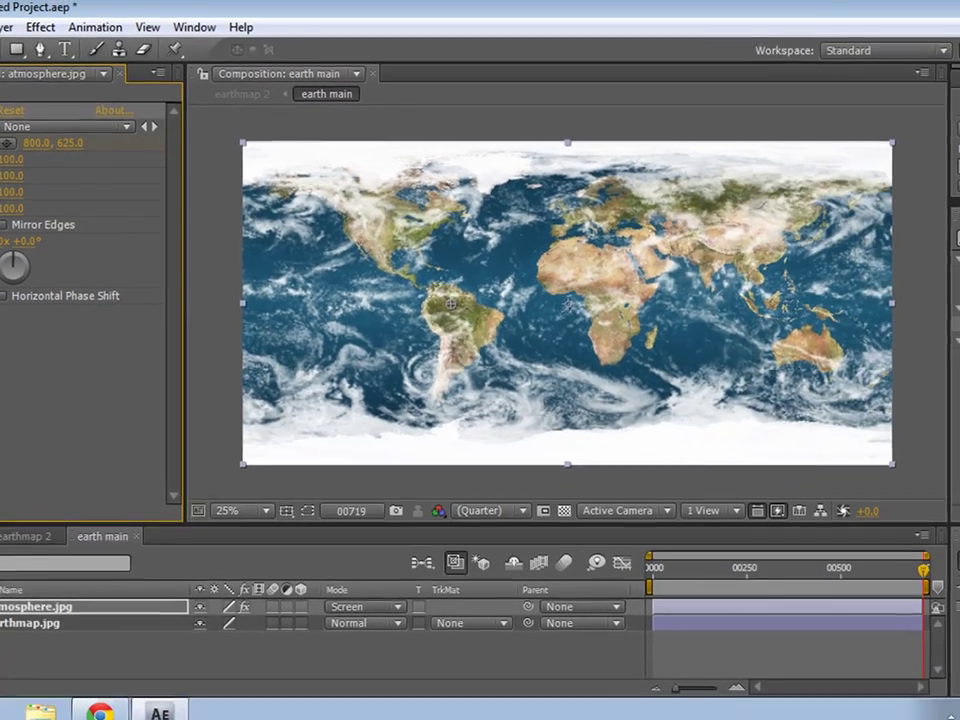
# Step: Push the end Tile Center further, preview the cloud drift from the start, and show earthmap 2
pyautogui.press('Home')
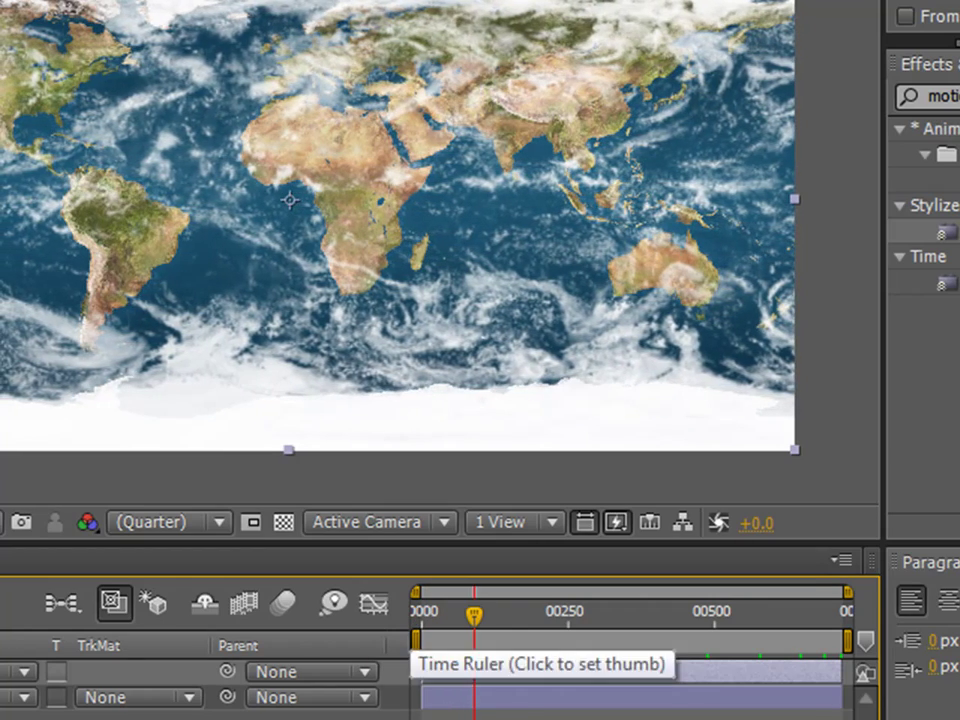
pyautogui.moveTo(474, 617); pyautogui.dragTo(420, 617)
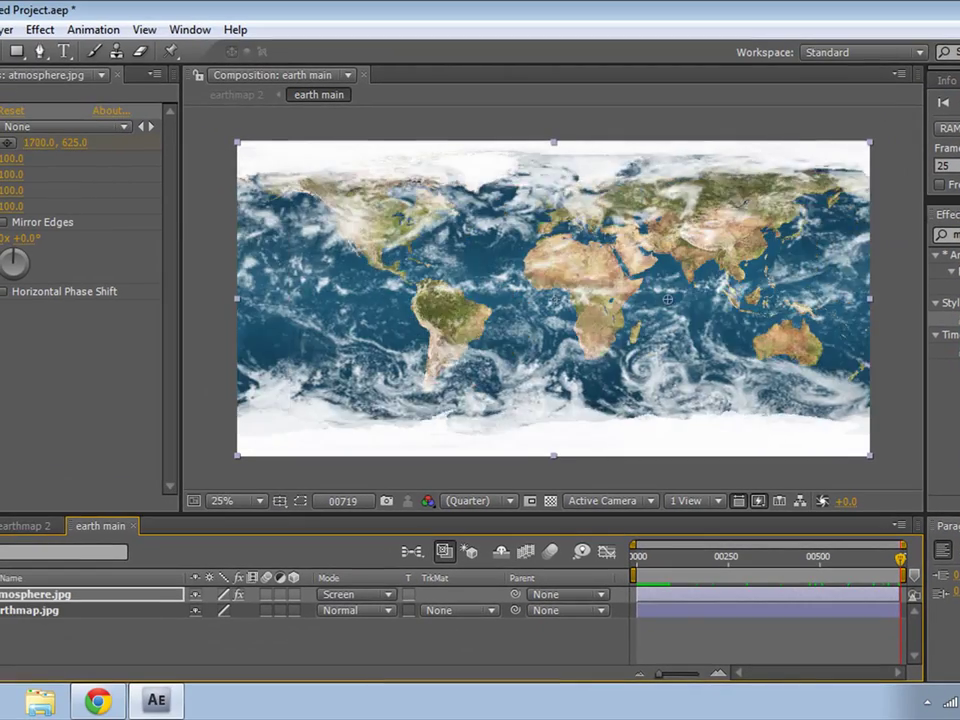
pyautogui.moveTo(55, 142); pyautogui.dragTo(75, 142)
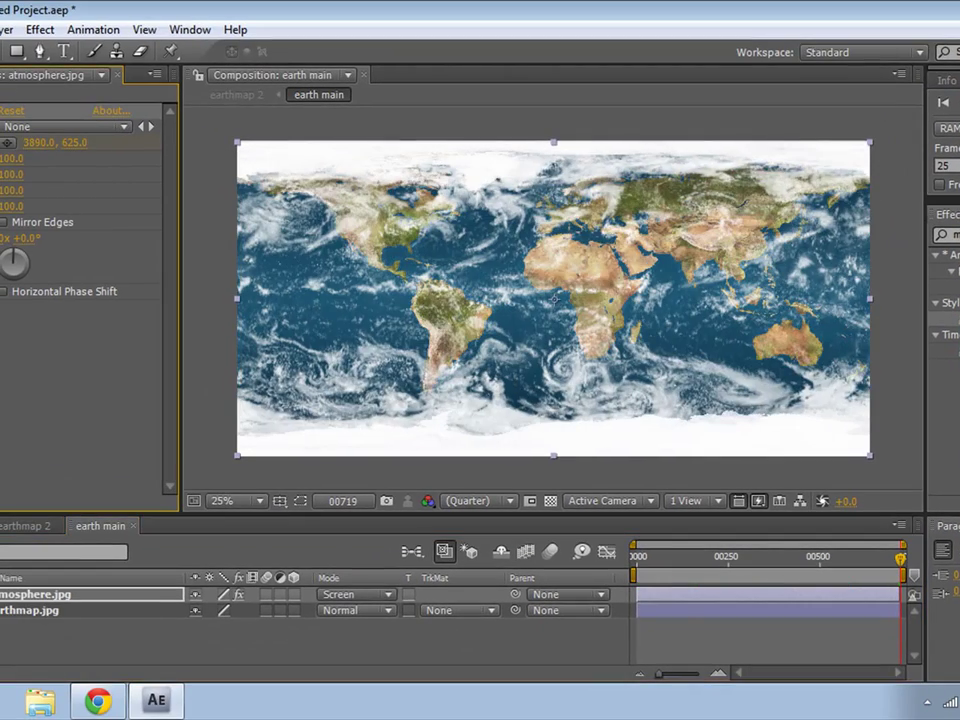
pyautogui.press('space')
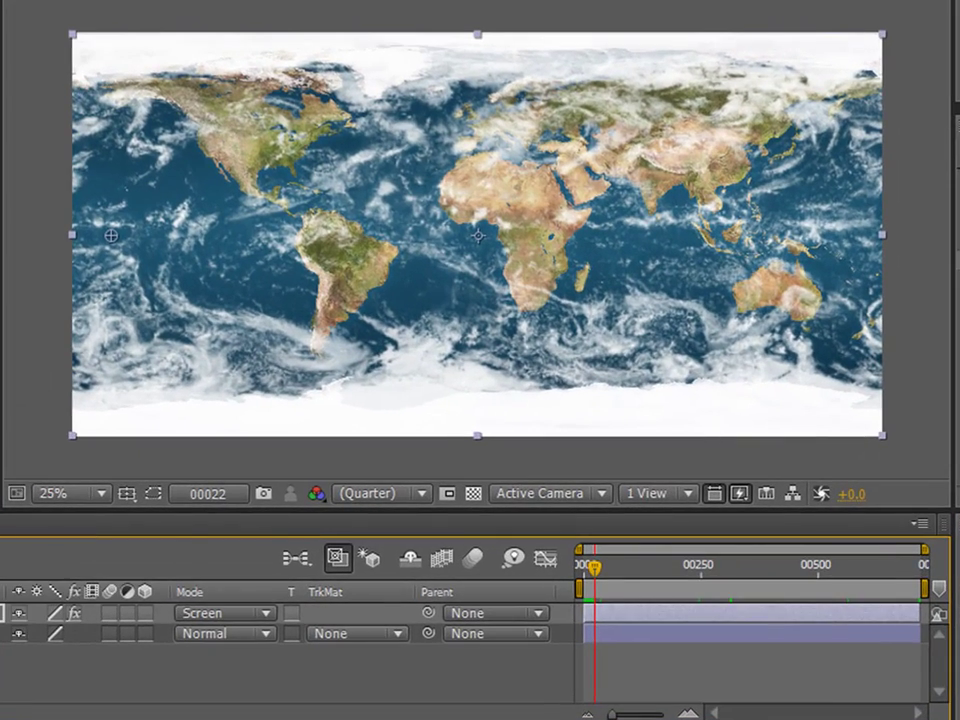
pyautogui.moveTo(594, 567); pyautogui.dragTo(580, 567)
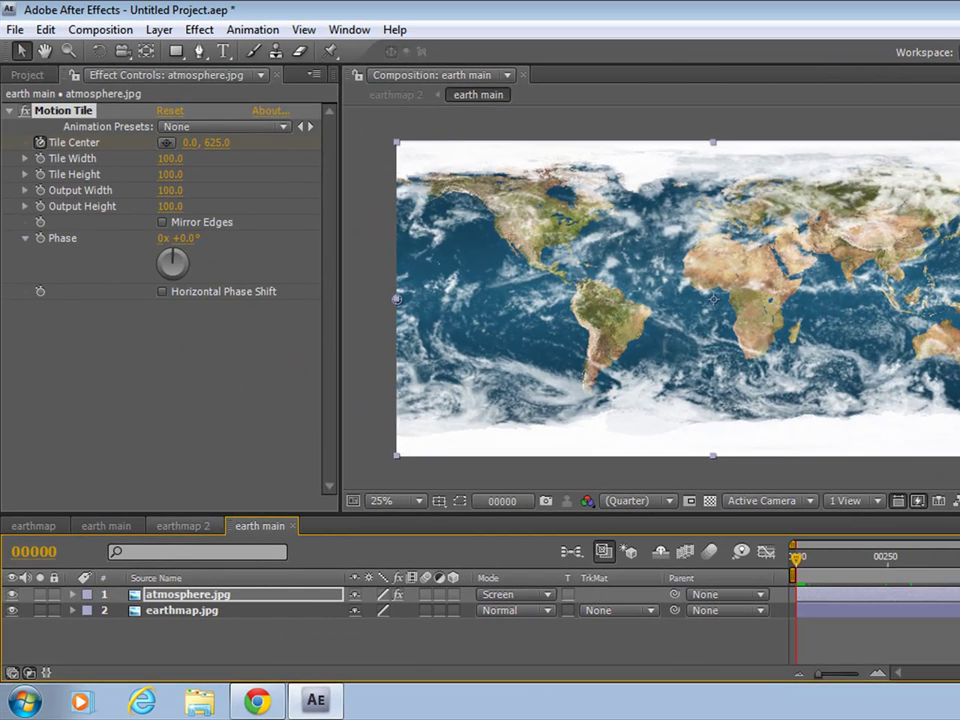
pyautogui.click(183, 525)
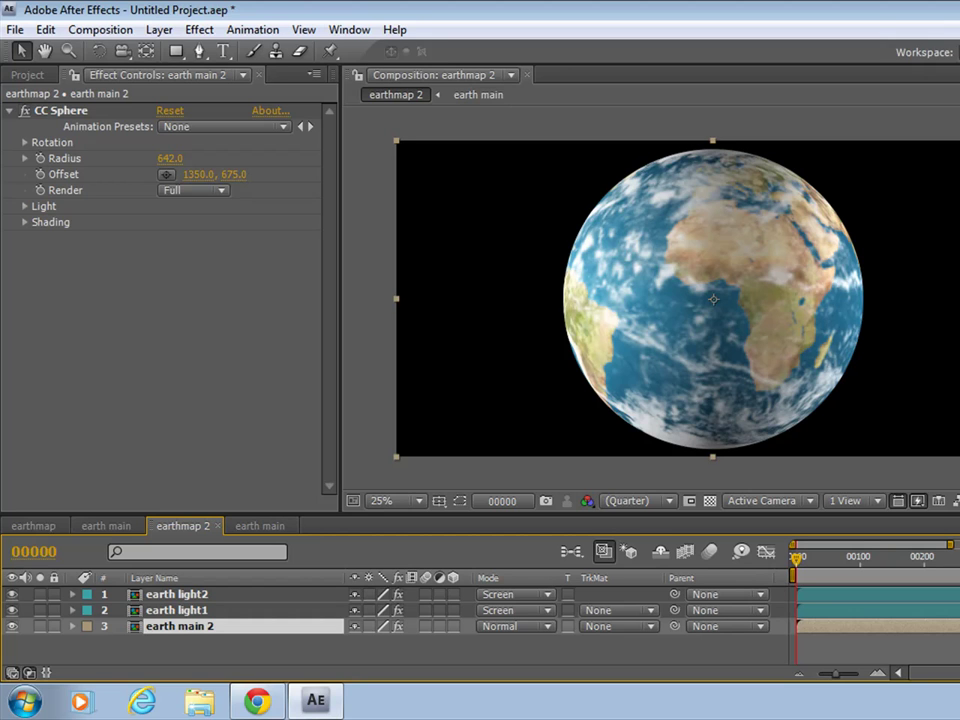
# Step: Expand CC Sphere Rotation and set the globe's Rotation Y to 0°
pyautogui.press('F3')
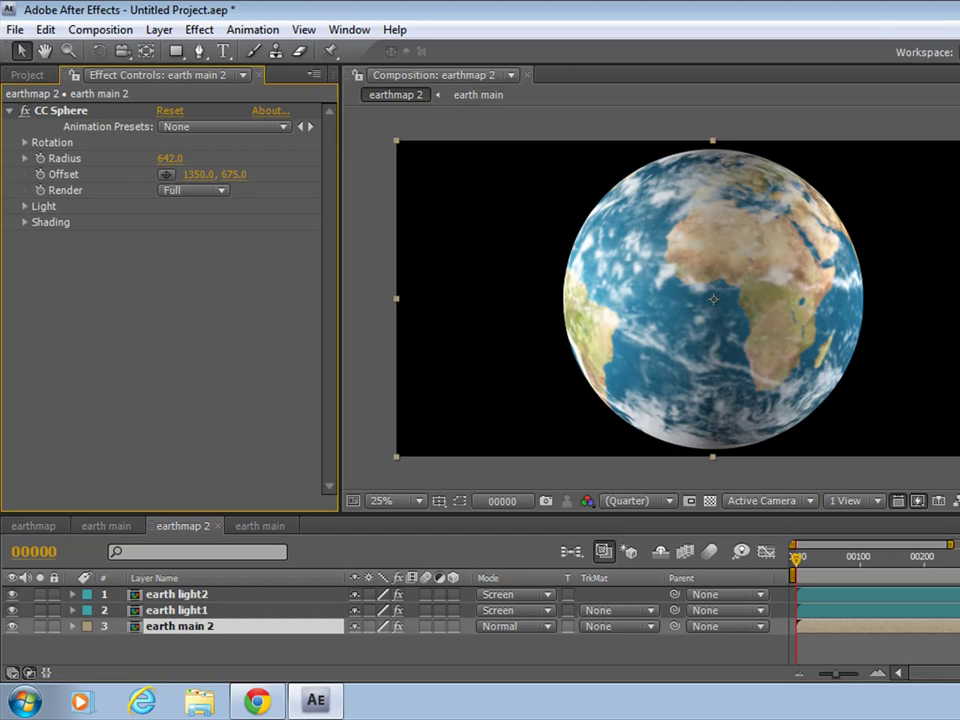
pyautogui.click(24, 142)
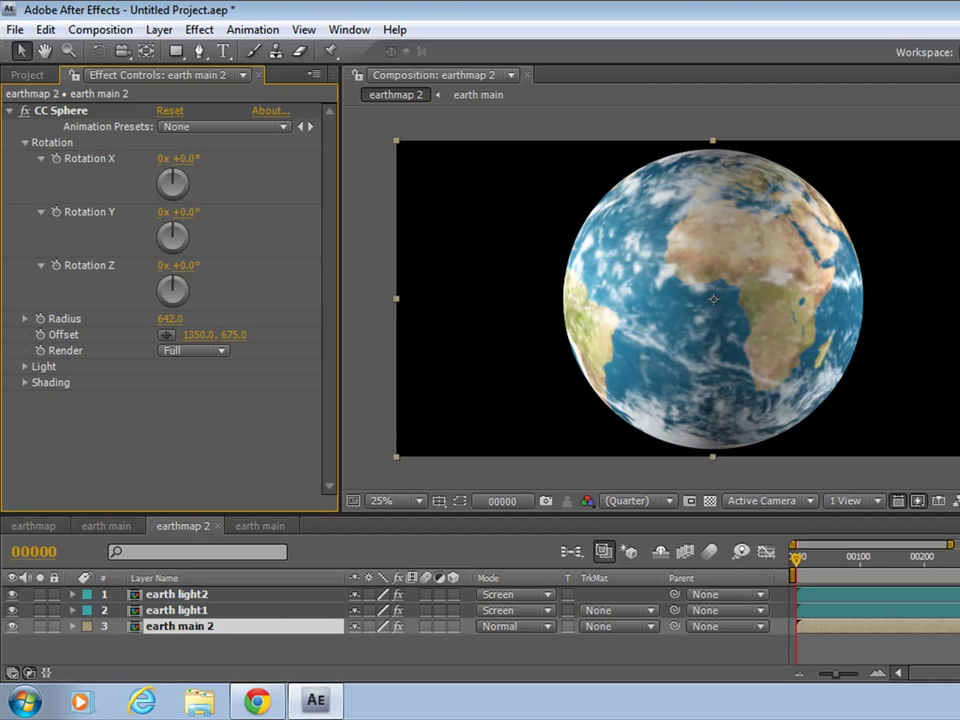
pyautogui.moveTo(180, 212)
pyautogui.mouseDown()
pyautogui.moveTo(230, 212)
pyautogui.moveTo(120, 212)
pyautogui.moveTo(170, 212)
pyautogui.mouseUp()
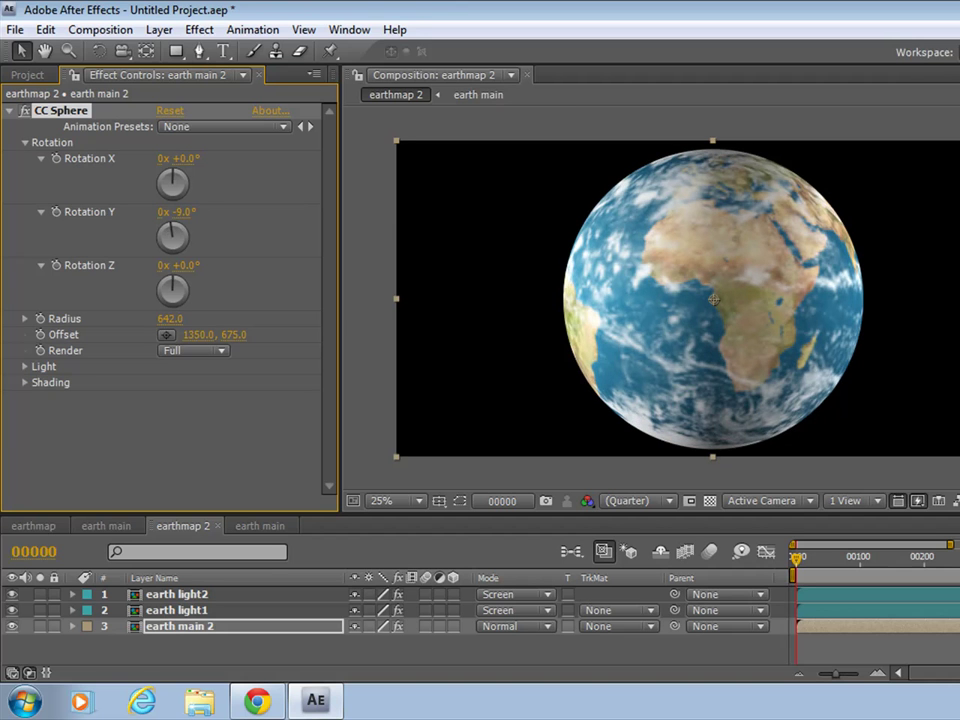
pyautogui.click(188, 212)
pyautogui.write('9')
pyautogui.press('BackSpace')
pyautogui.write('0')
pyautogui.press('Return')
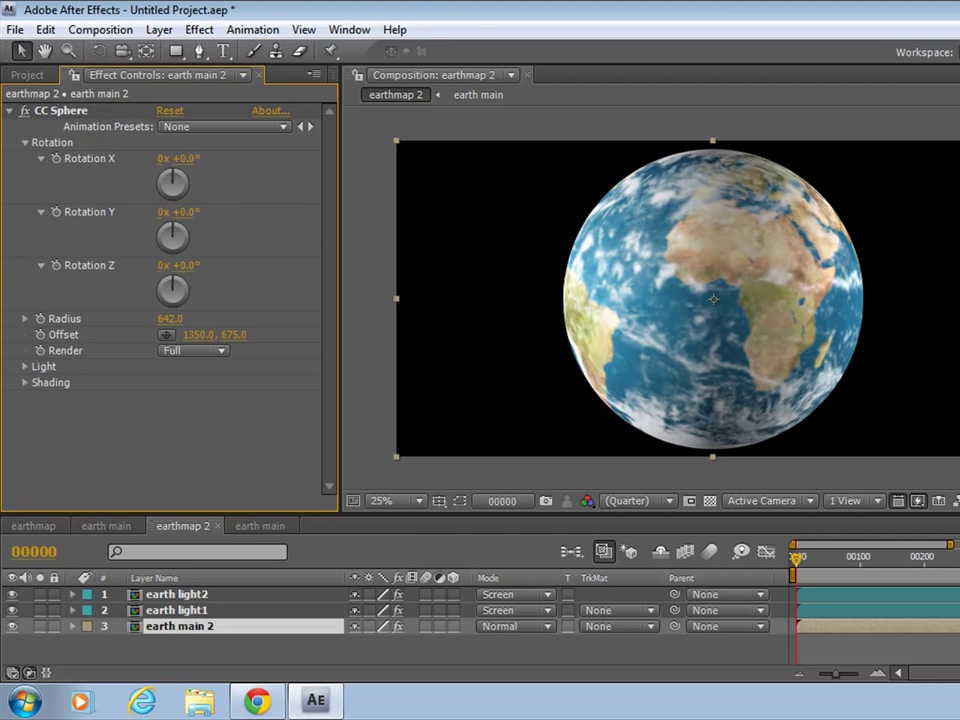
# Step: Keyframe Rotation Y at frame 0, fit the timeline, and move to the composition's end
pyautogui.click(56, 211)
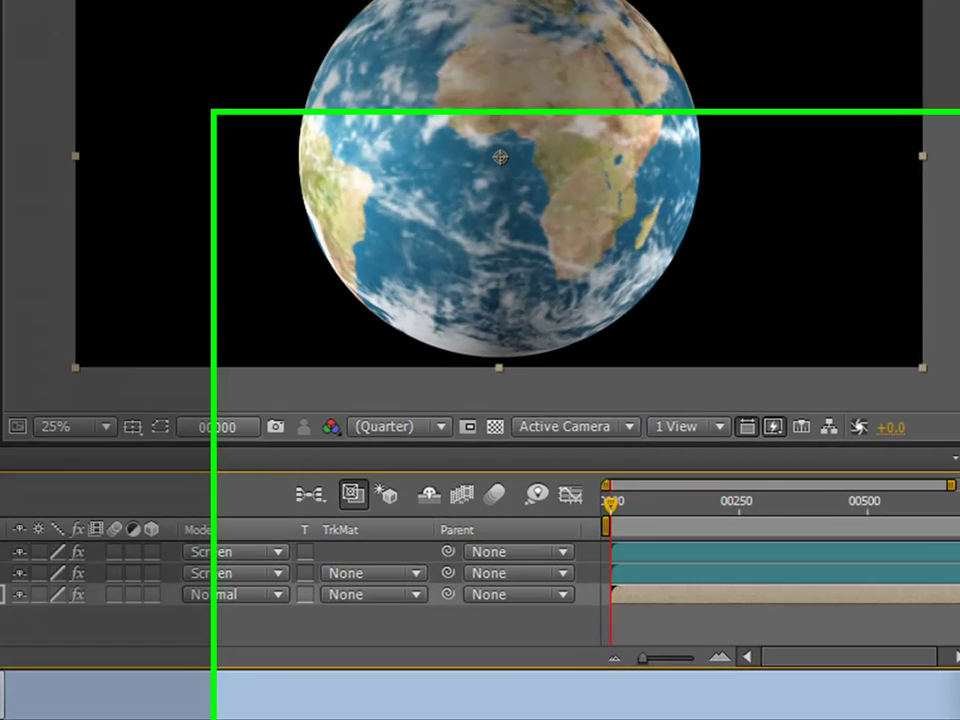
pyautogui.press('-')
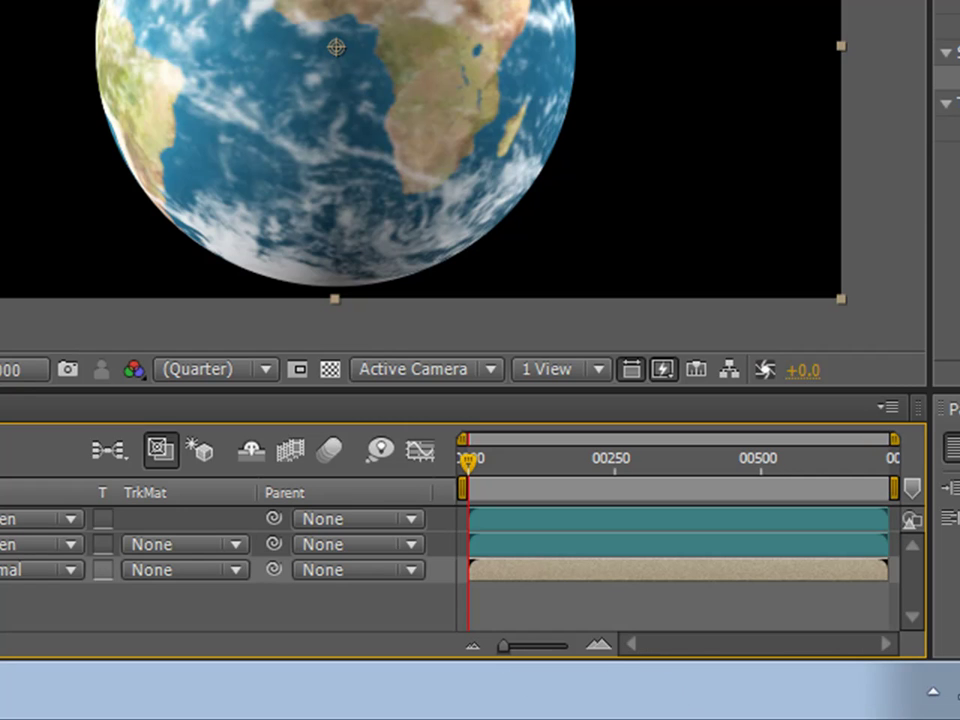
pyautogui.press('End')
pyautogui.press('pageup')
pyautogui.press('pageup')
pyautogui.press('pageup')
pyautogui.press('pageup')
pyautogui.press('pageup')
pyautogui.press('pageup')
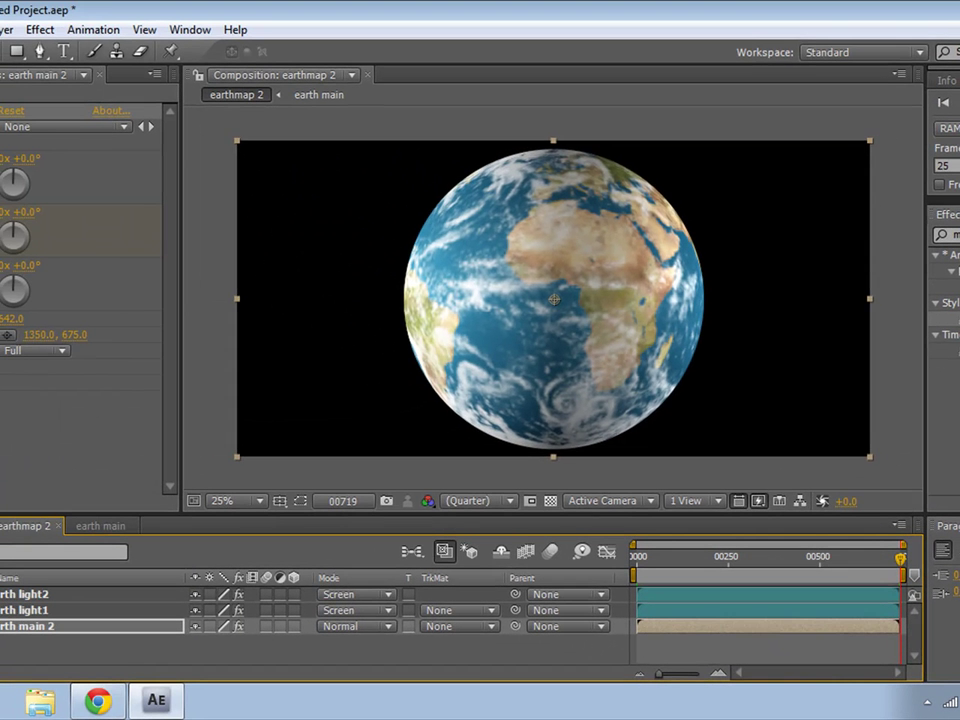
# Step: Set Rotation Y to about 1x+291° at the last frame, then RAM-preview the spin from frame 0
pyautogui.moveTo(14, 236); pyautogui.dragTo(16, 230)
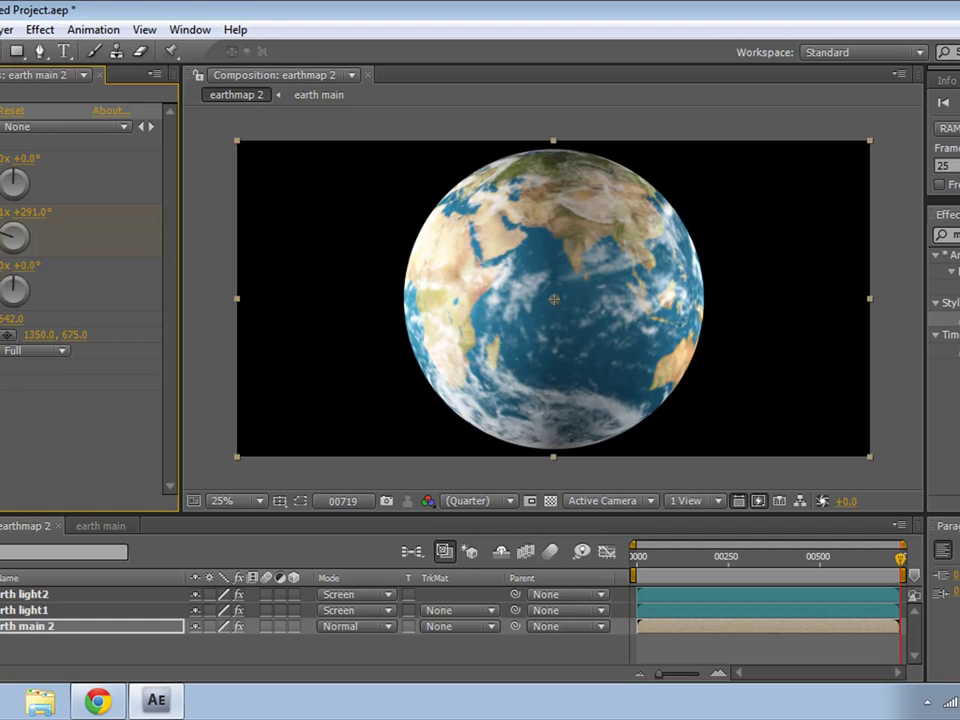
pyautogui.moveTo(900, 558); pyautogui.dragTo(634, 558)
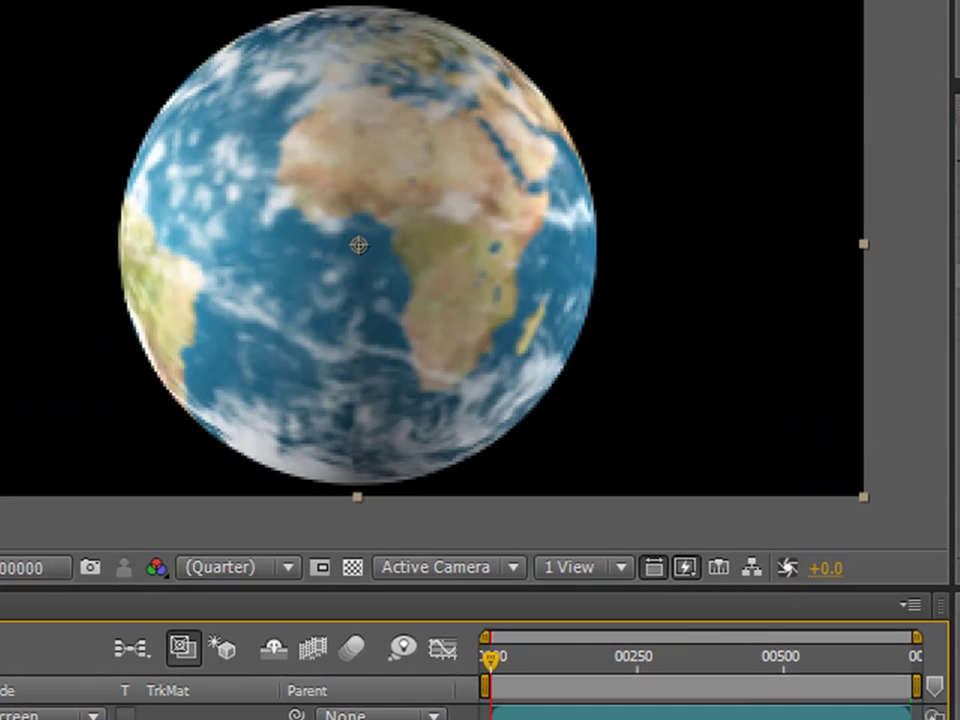
pyautogui.press('KP_0')
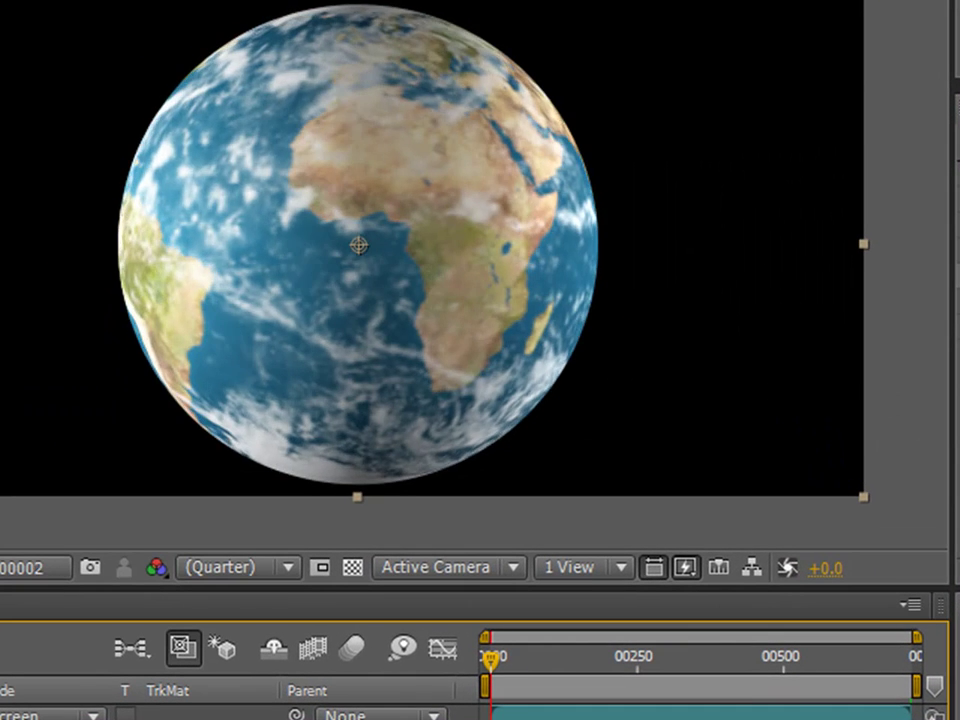